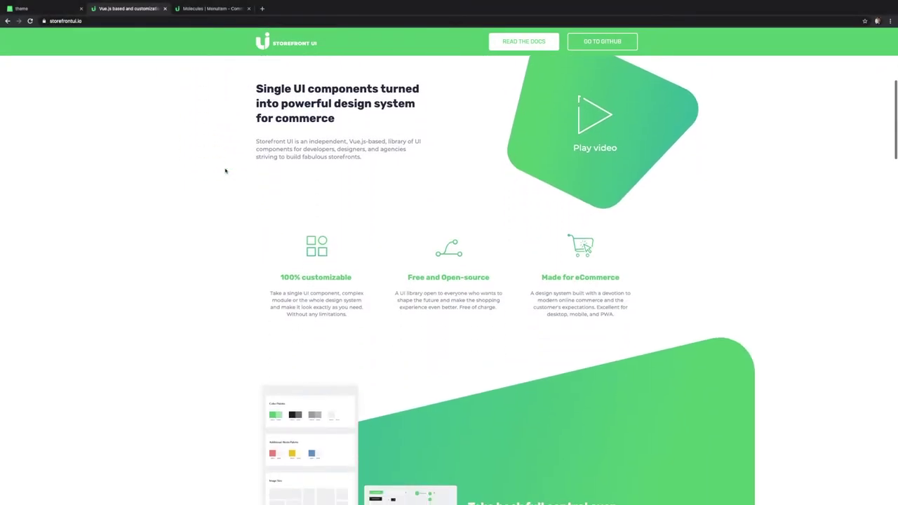
Scroll up and down through the Storefront UI homepage at storefrontui.io.
scroll(226, 170, down, 1)
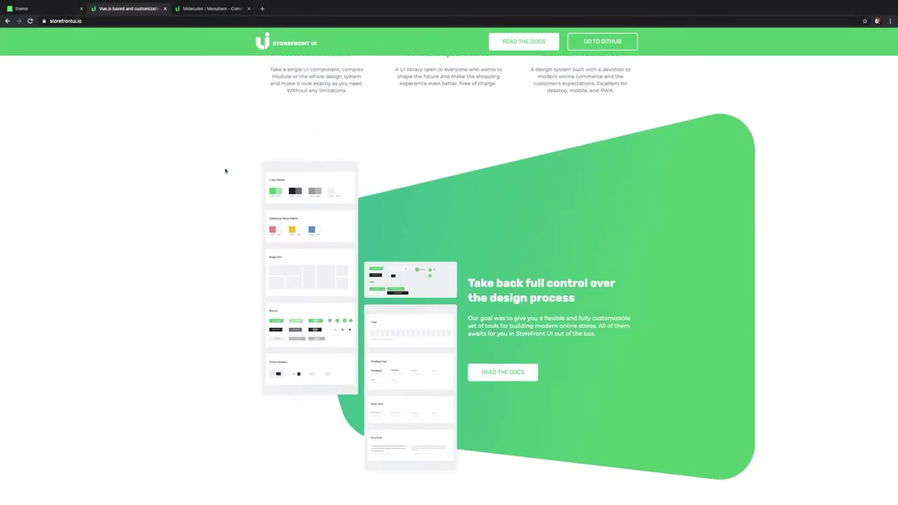
scroll(226, 170, up, 6)
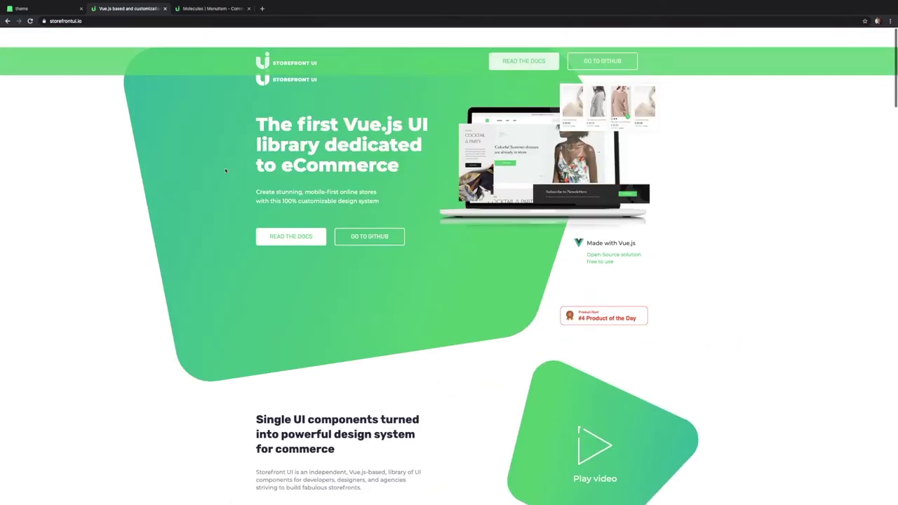
scroll(225, 170, down, 3)
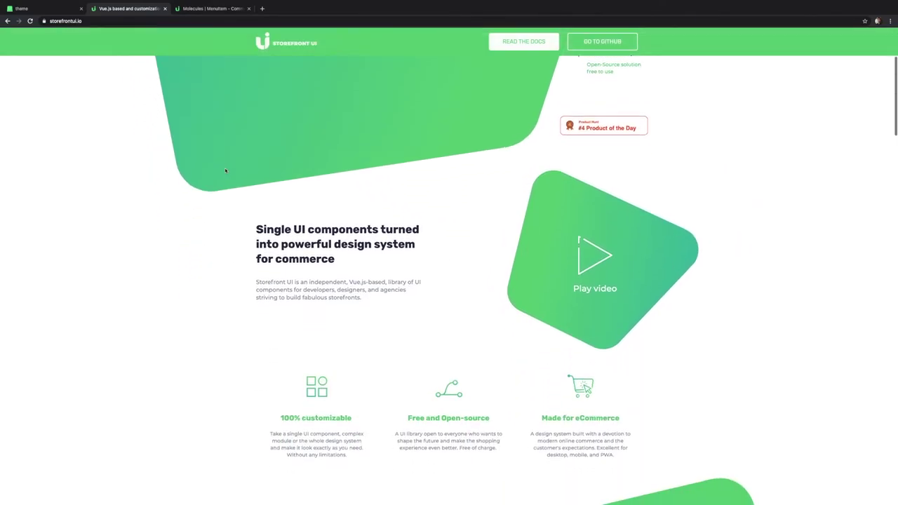
scroll(225, 170, up, 3)
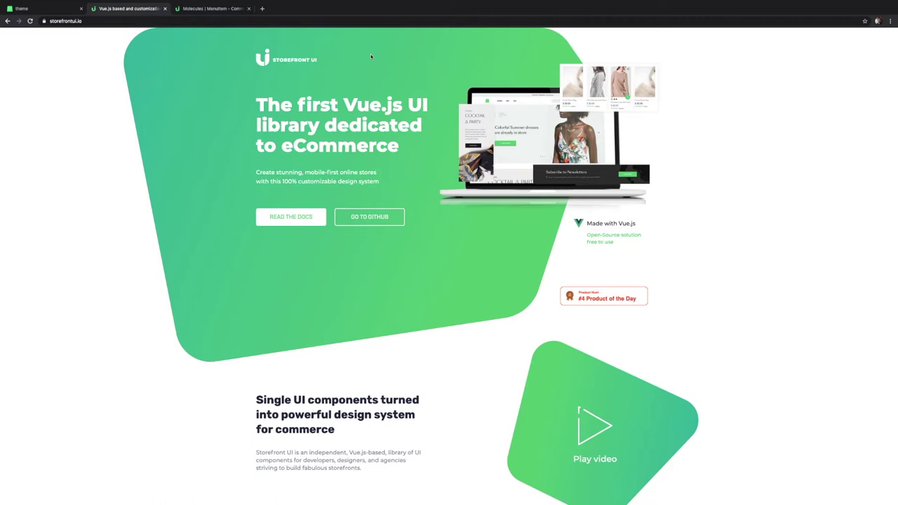
Switch to the Storybook MenuItem story tab and select its page address.
click(209, 6)
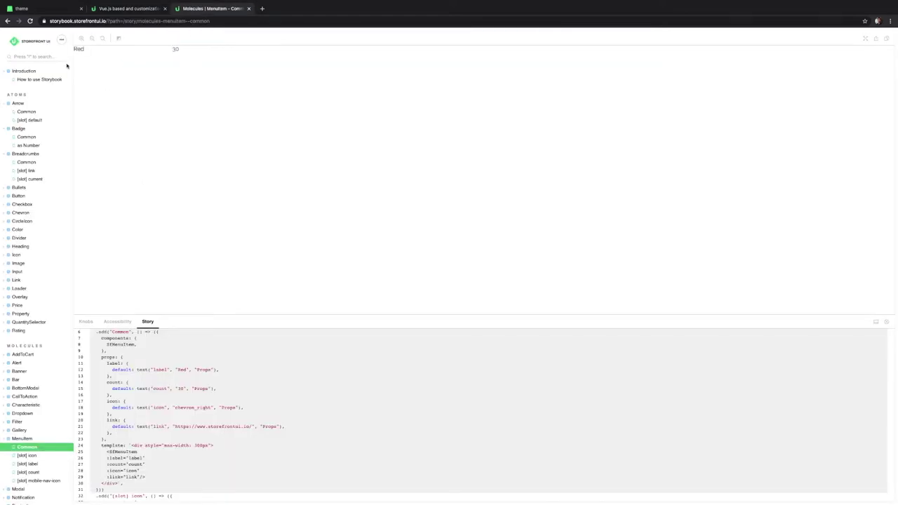
click(66, 21)
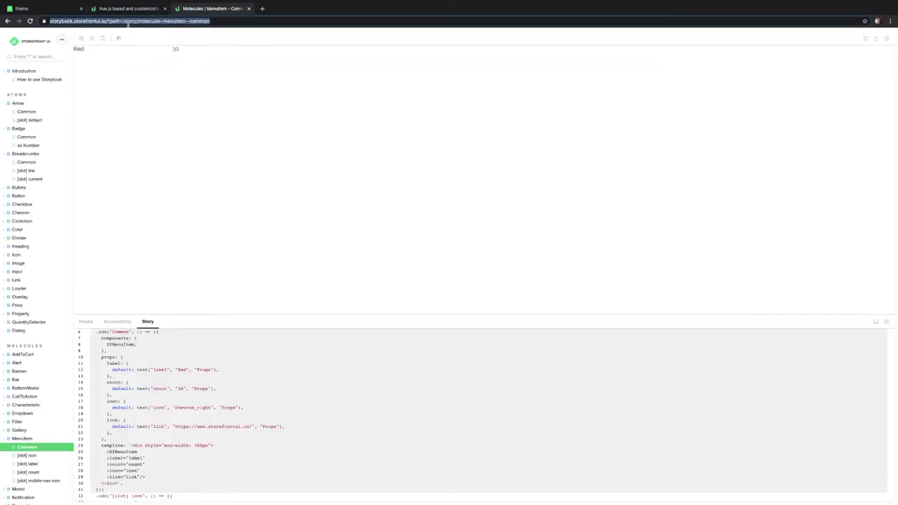
click(72, 89)
Collapse the Arrow, Badge, Breadcrumbs and MenuItem story groups, then switch over to Figma.
click(5, 105)
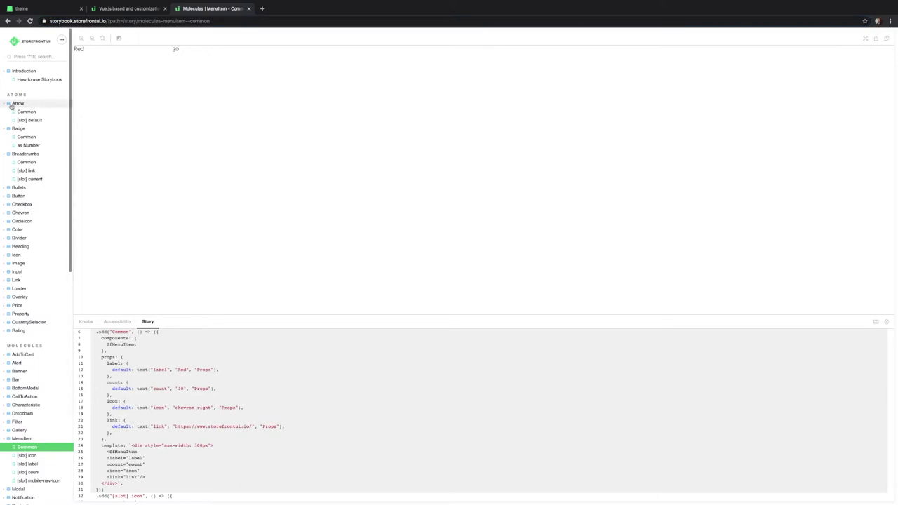
click(6, 113)
click(5, 121)
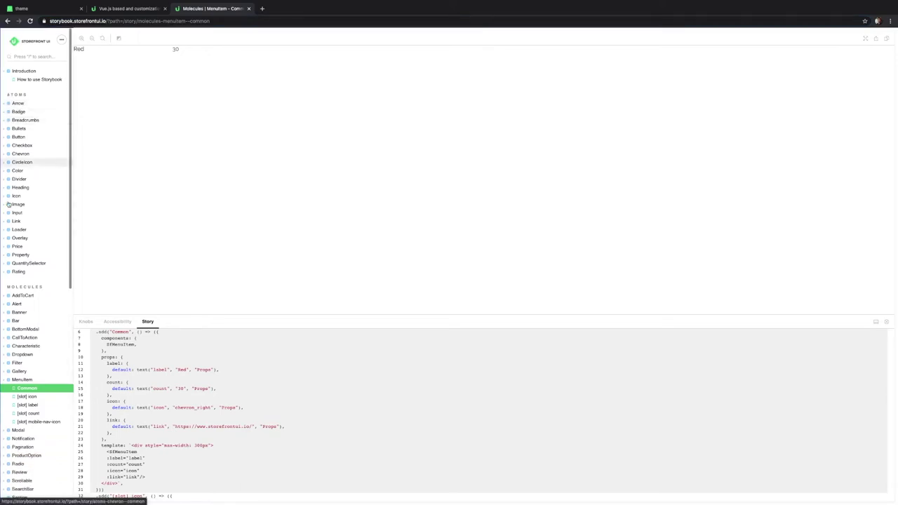
click(5, 380)
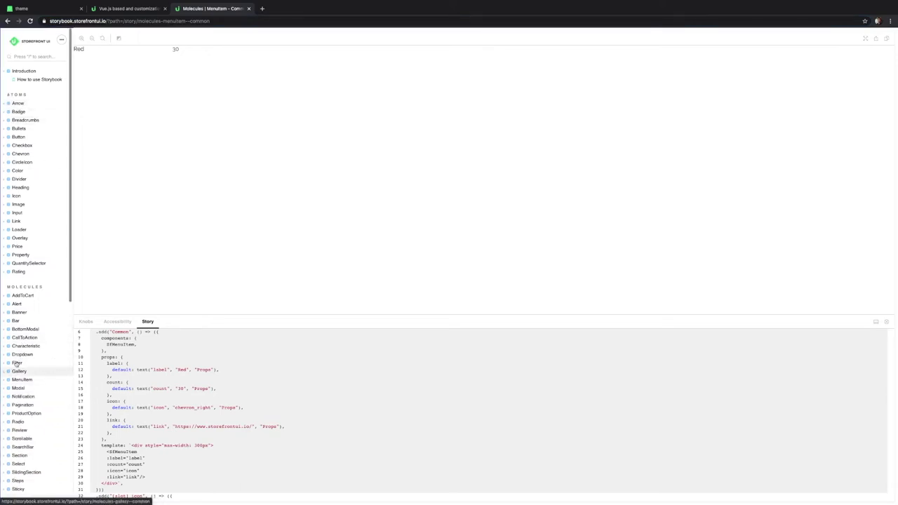
click(25, 95)
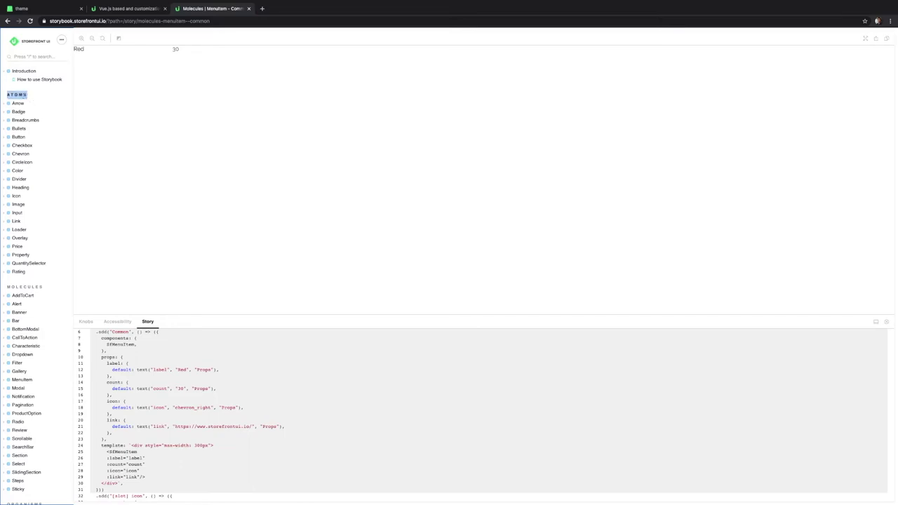
scroll(19, 295, down, 5)
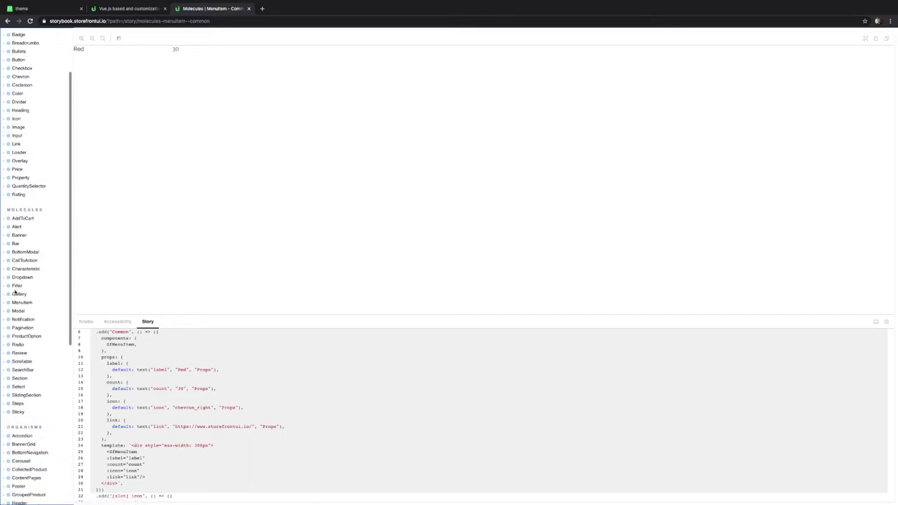
scroll(20, 301, down, 3)
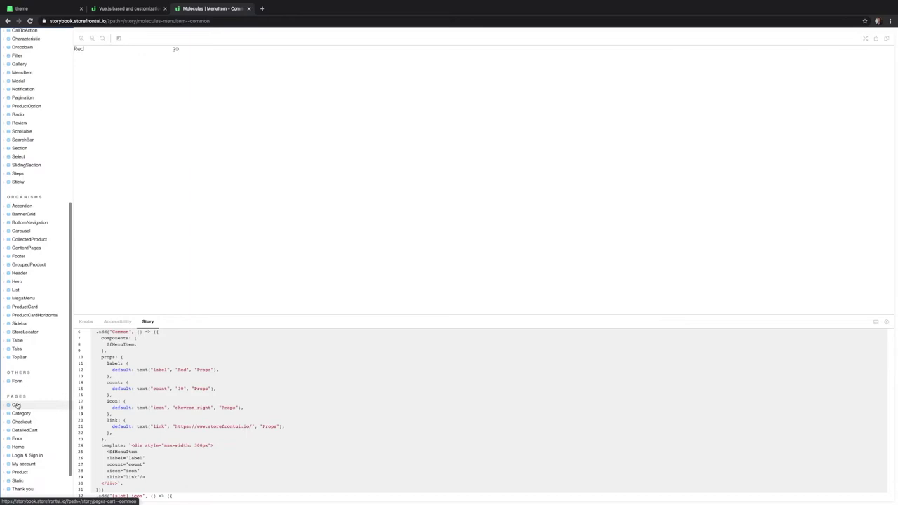
scroll(22, 338, up, 8)
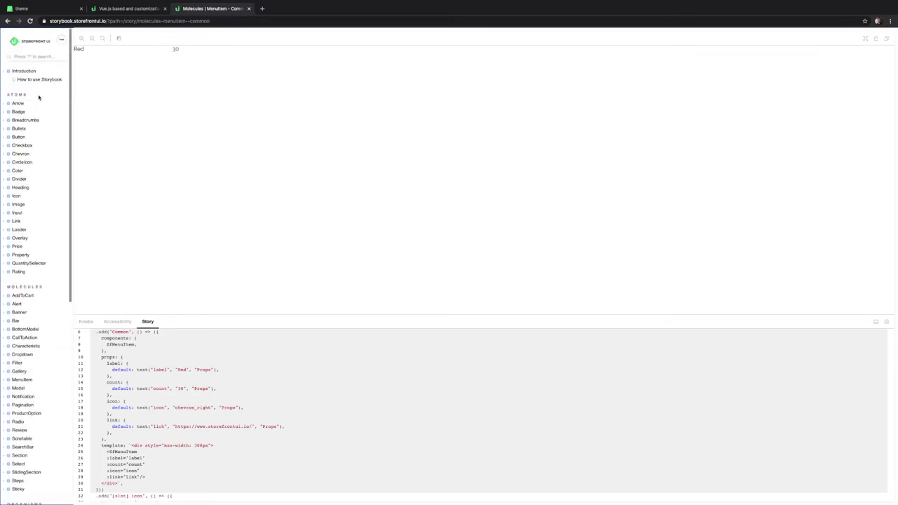
key(ctrl+Right)
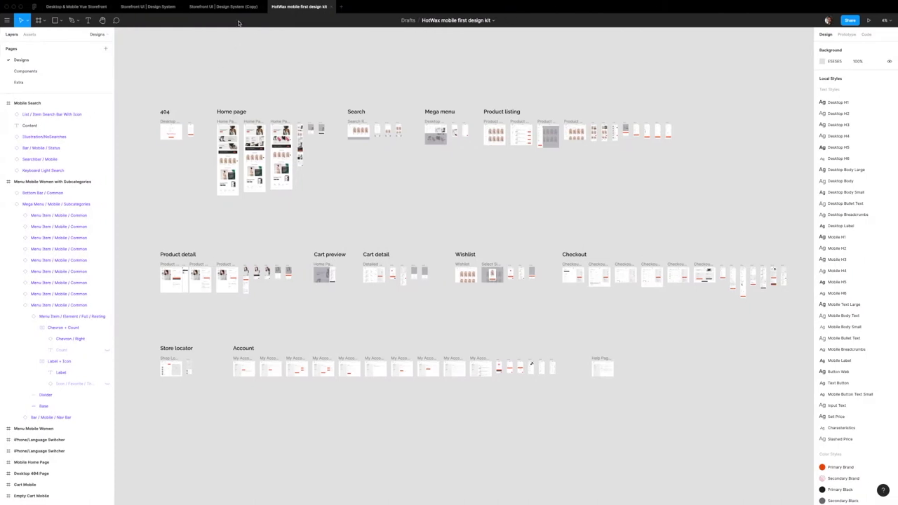
Open the Storefront UI | Design System (Copy) file and look over its Atoms / Style Guide page.
click(214, 6)
click(360, 89)
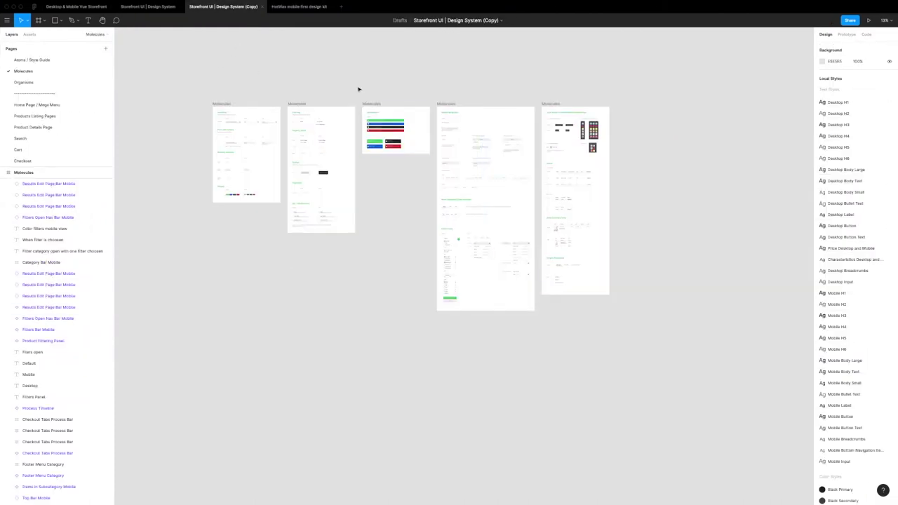
click(38, 61)
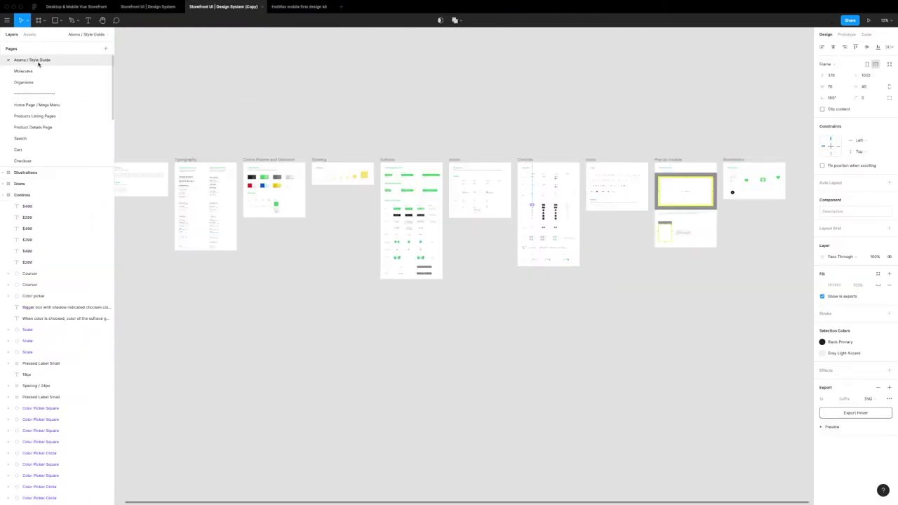
scroll(340, 183, left, 2)
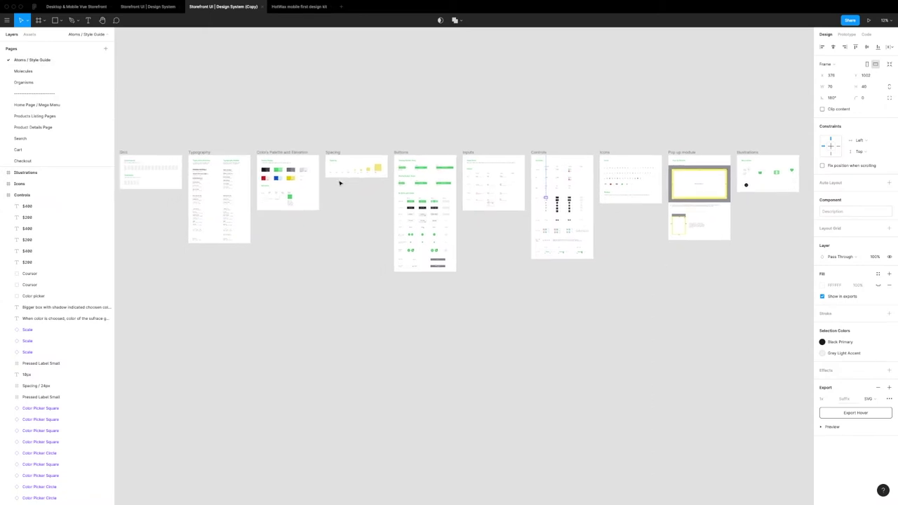
scroll(339, 183, up, 3)
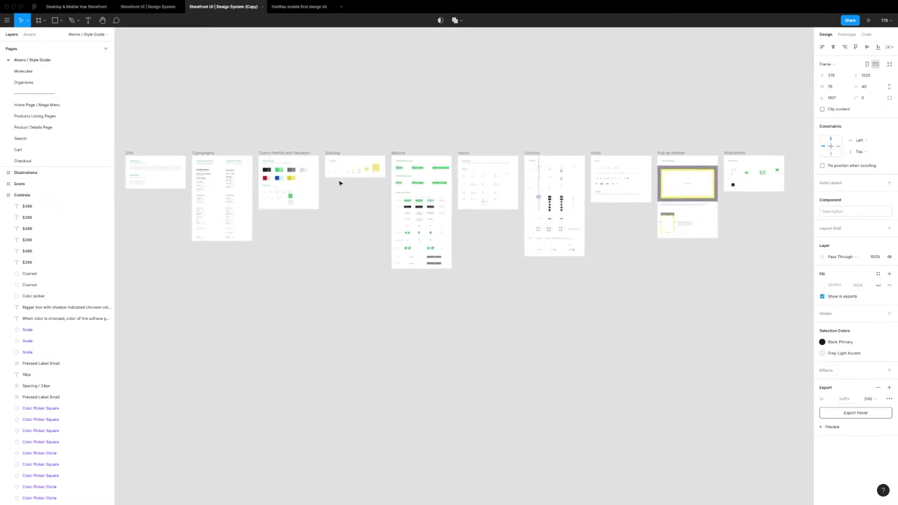
scroll(340, 184, down, 3)
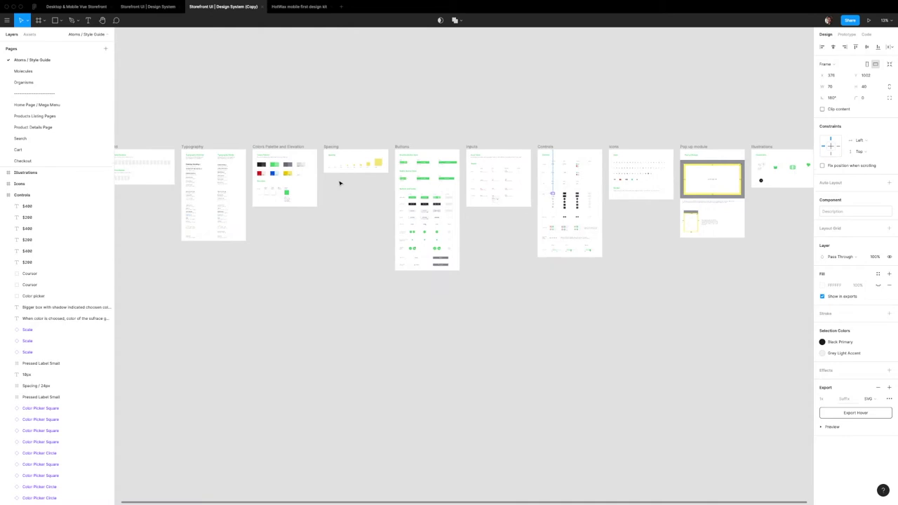
scroll(339, 183, up, 2)
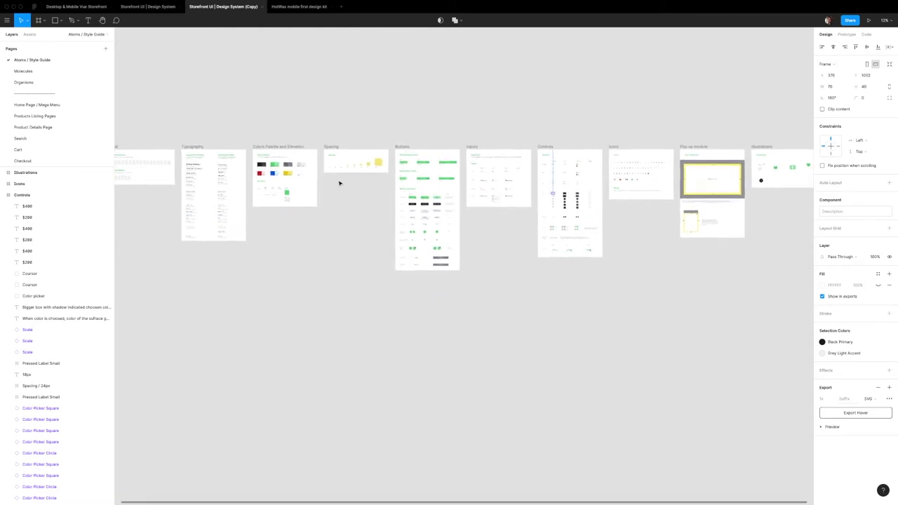
click(339, 136)
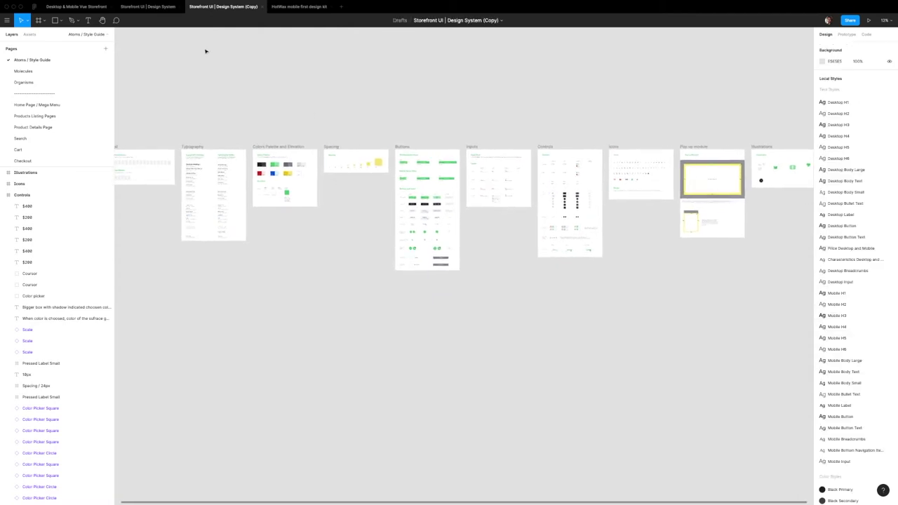
Glance at the original Storefront UI | Design System file, then return to the Copy file.
click(145, 7)
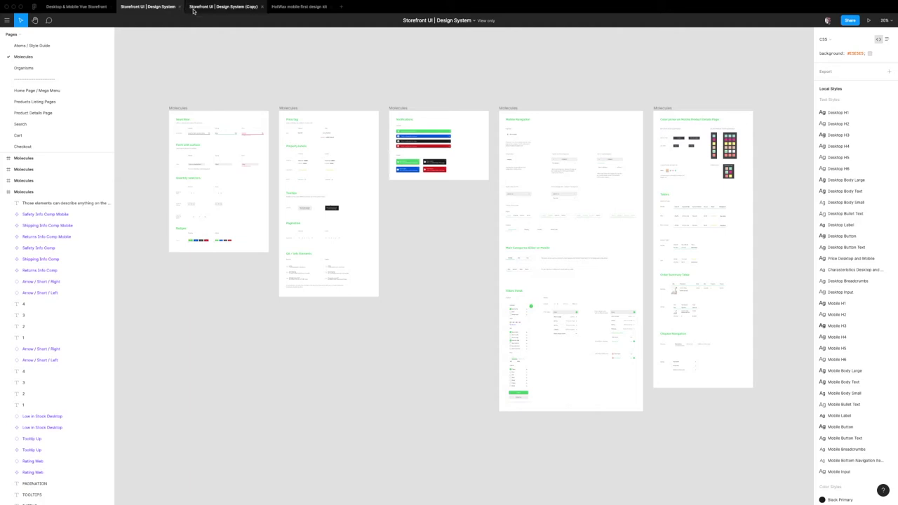
click(198, 10)
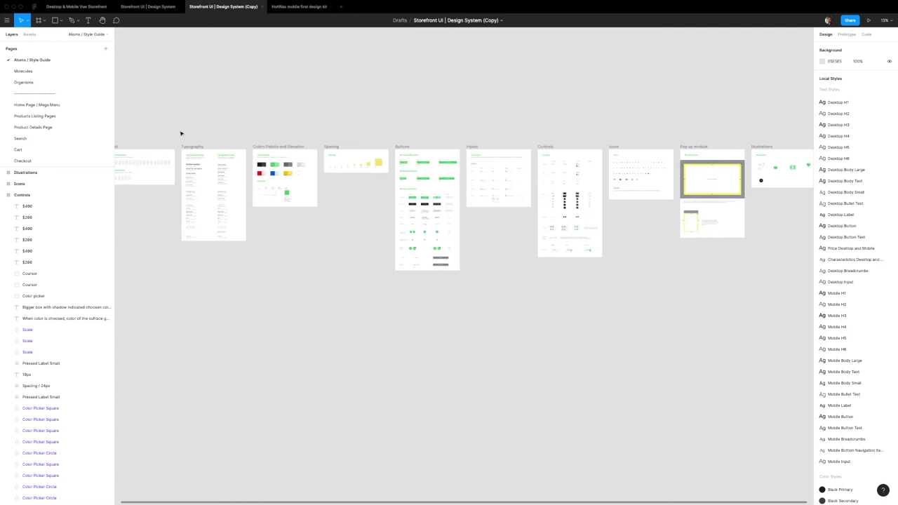
Fit all Style Guide frames in view, then move through Molecules to the Organisms page.
key(shift+1)
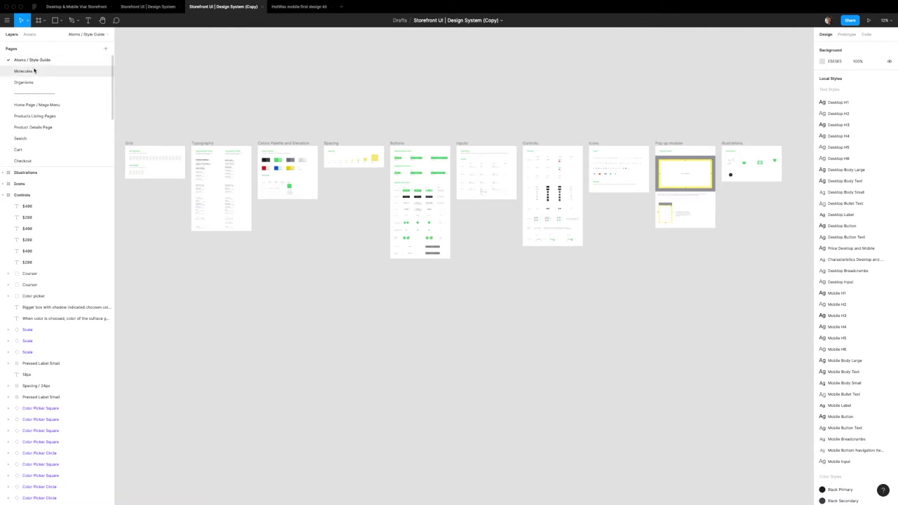
click(33, 71)
click(30, 83)
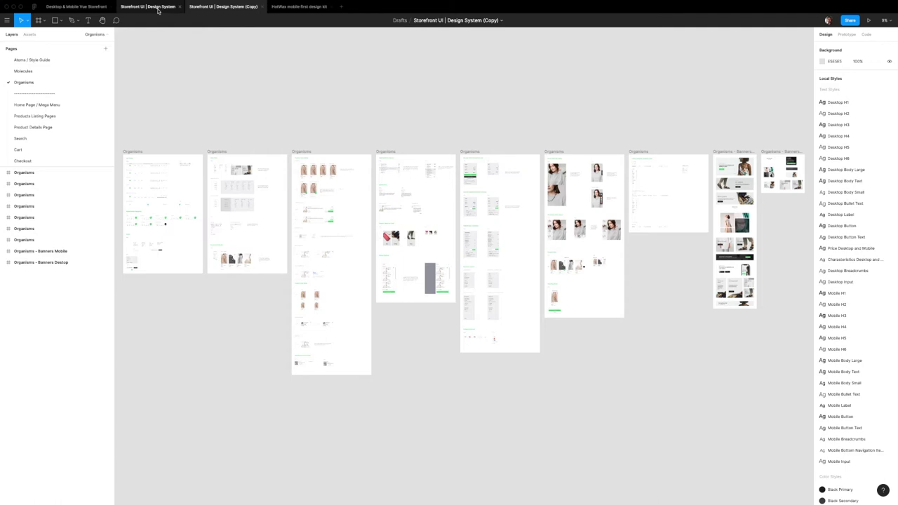
Open the HotWax mobile first design kit file and click on its canvas.
click(285, 12)
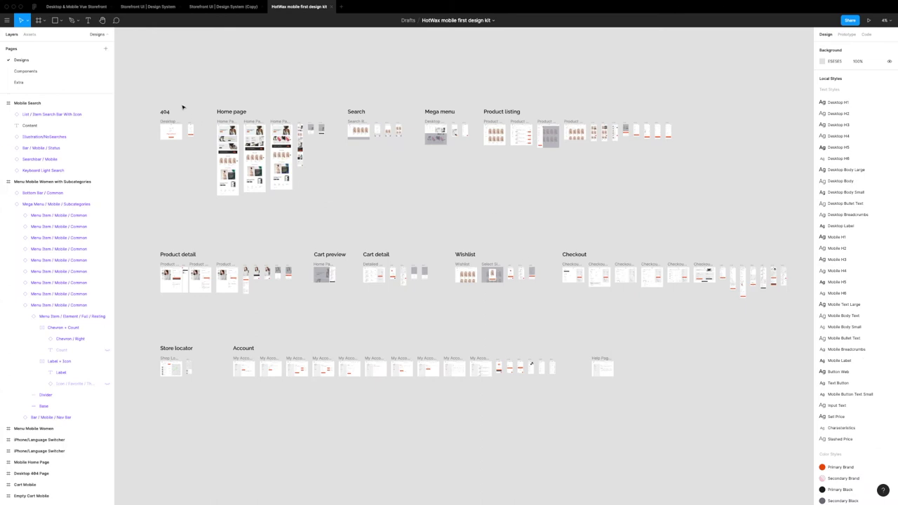
click(140, 93)
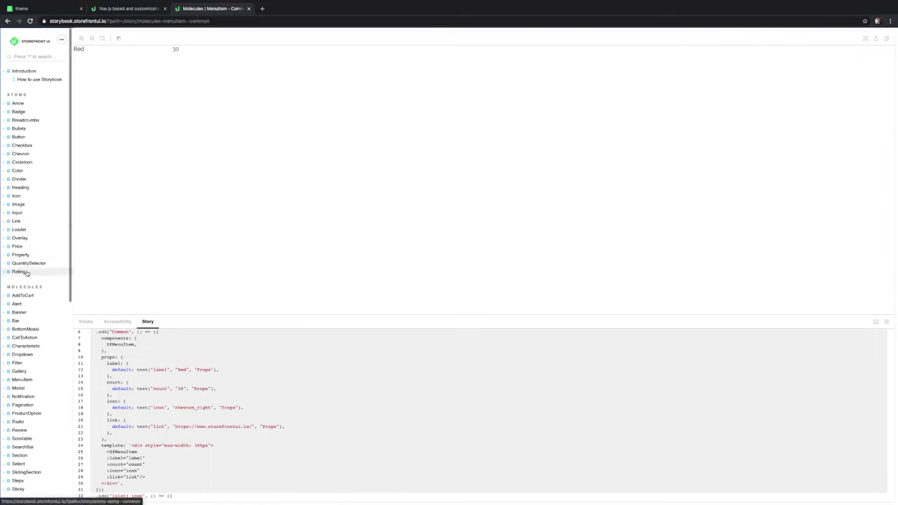
Expand MenuItem and view Common, then the icon, label, count and mobile-nav-icon slot stories.
scroll(26, 273, down, 5)
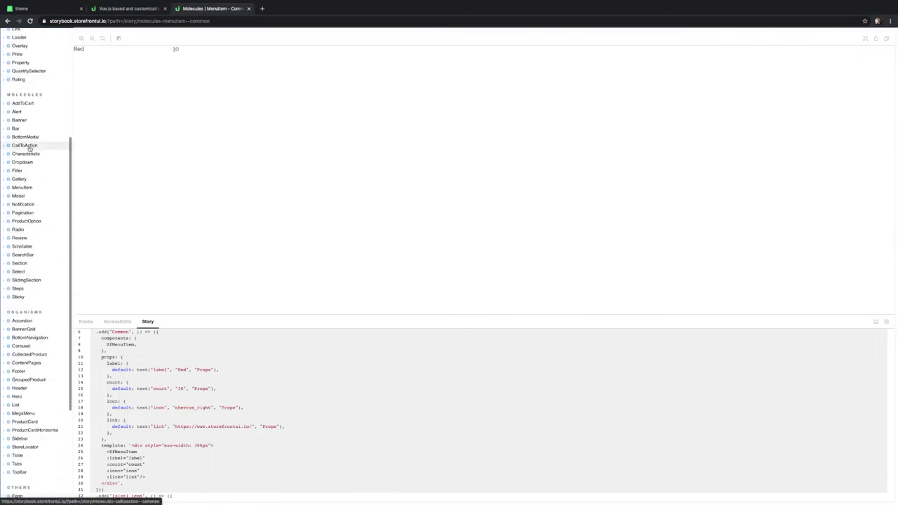
click(25, 187)
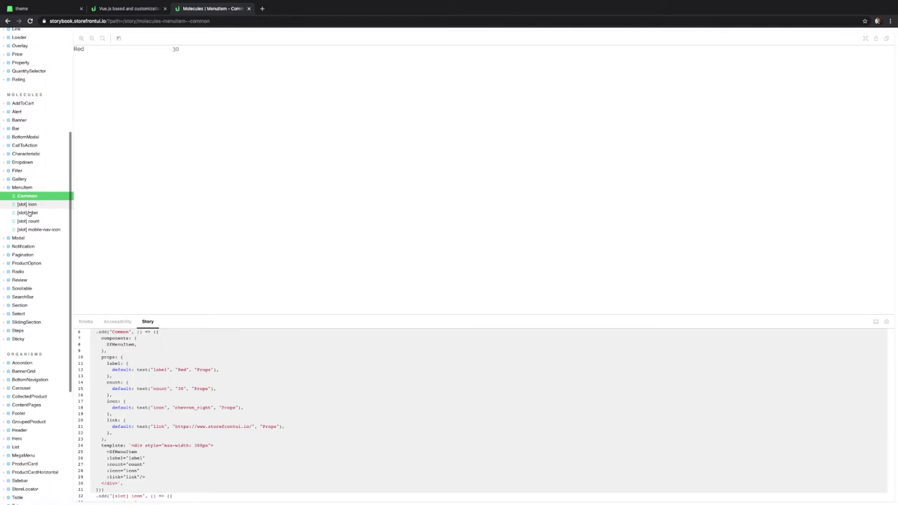
click(37, 230)
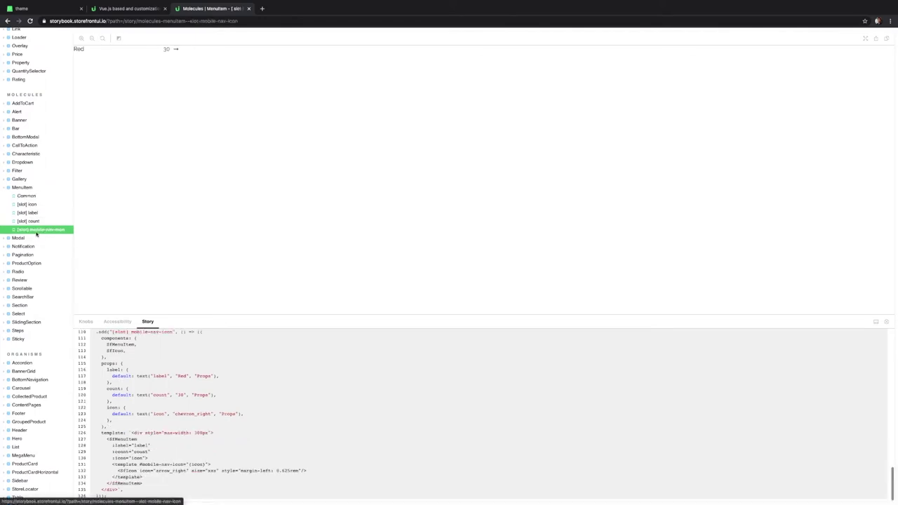
click(33, 196)
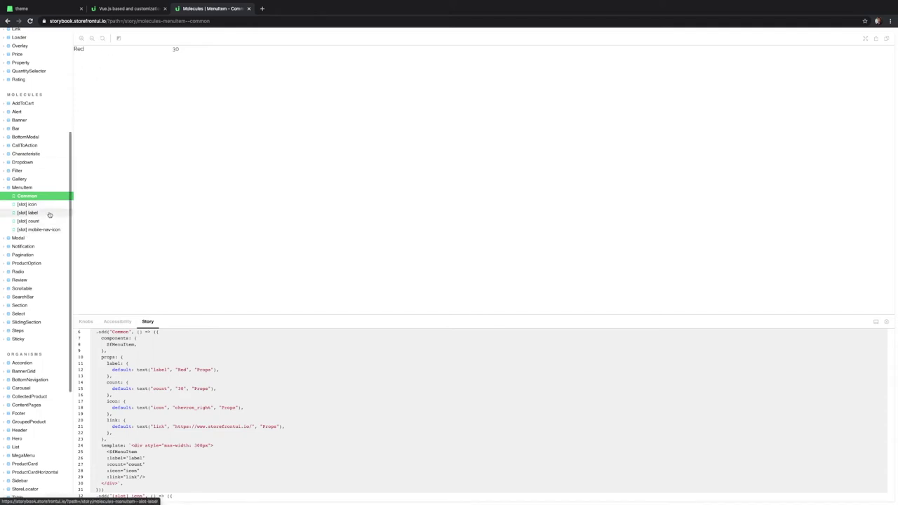
click(34, 205)
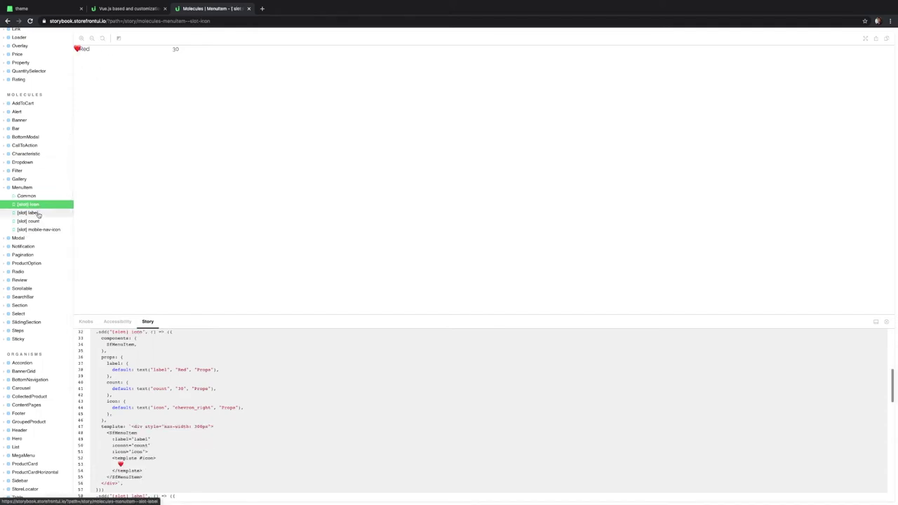
click(31, 213)
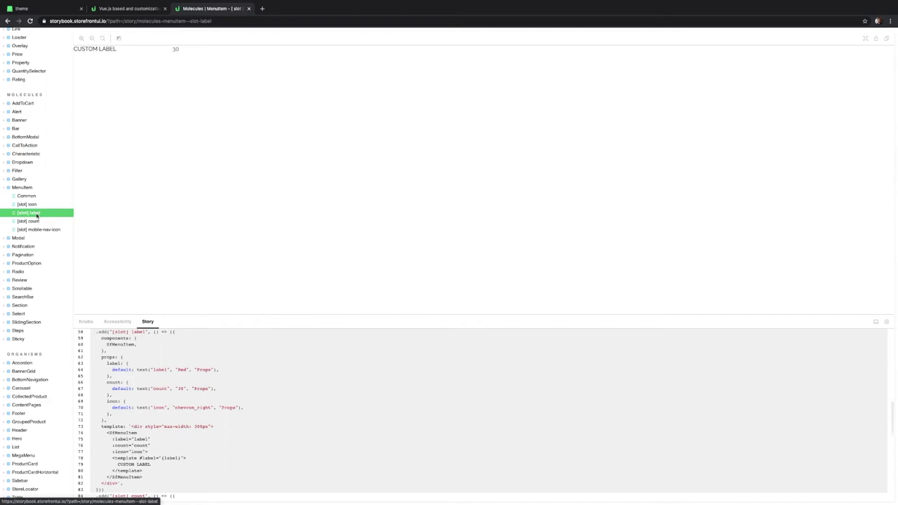
click(32, 221)
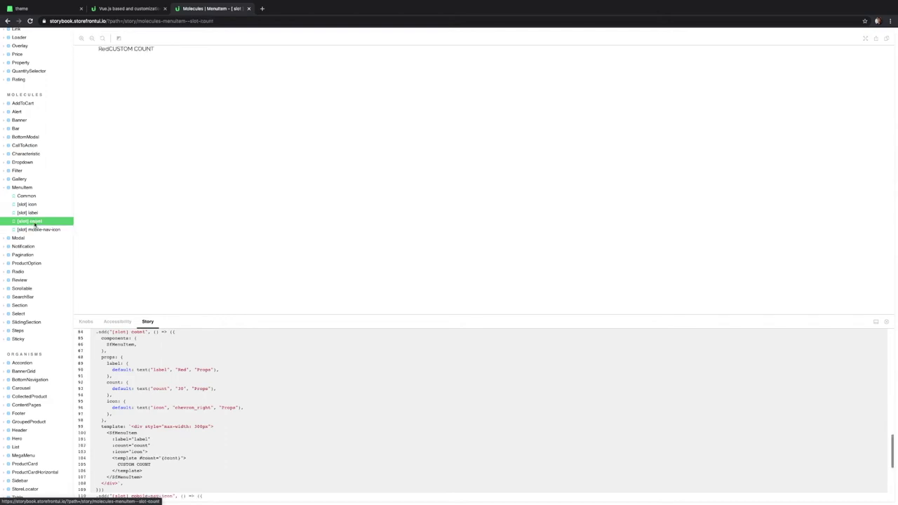
click(32, 212)
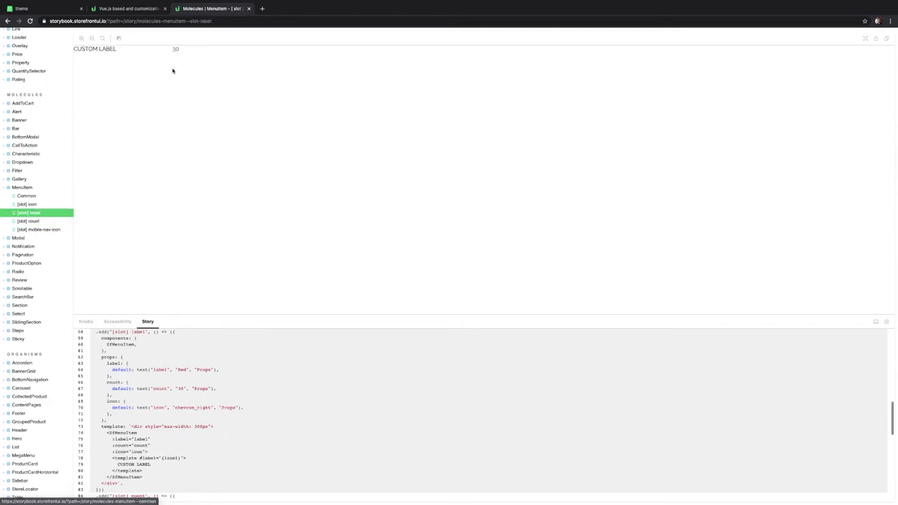
click(40, 231)
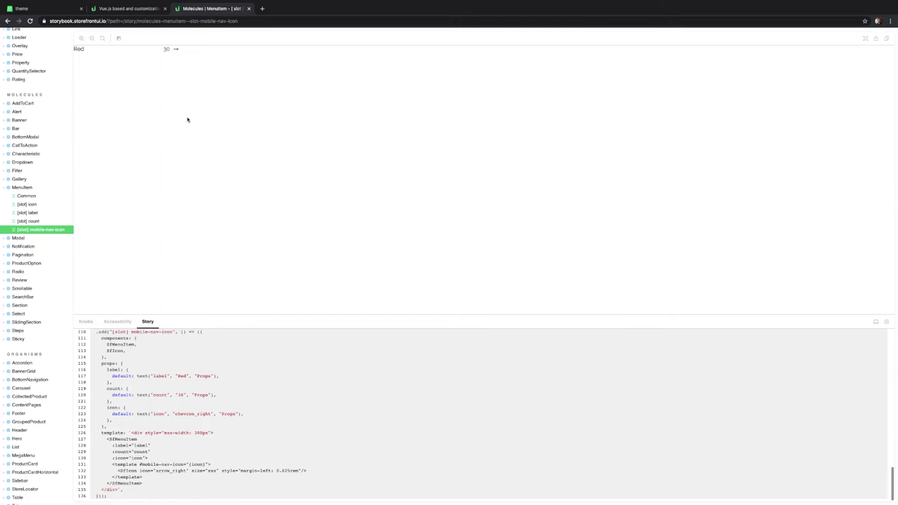
click(33, 196)
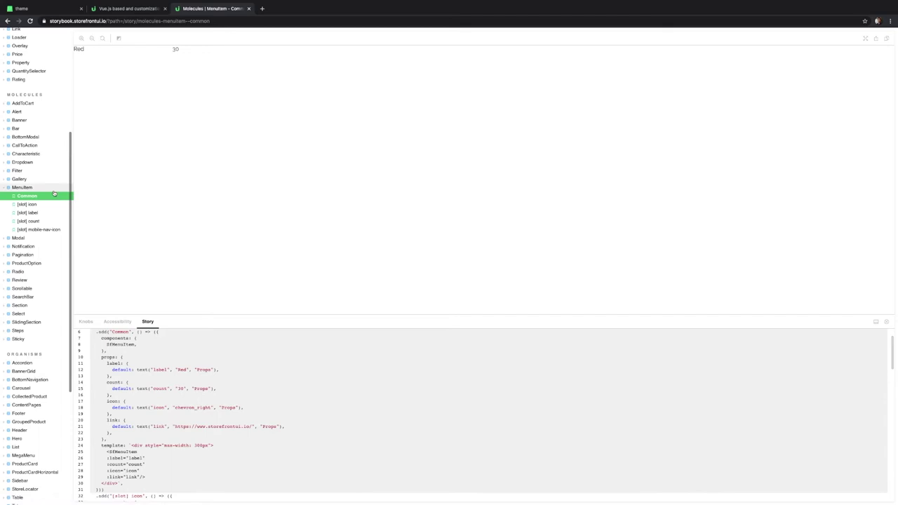
key(ctrl+Right)
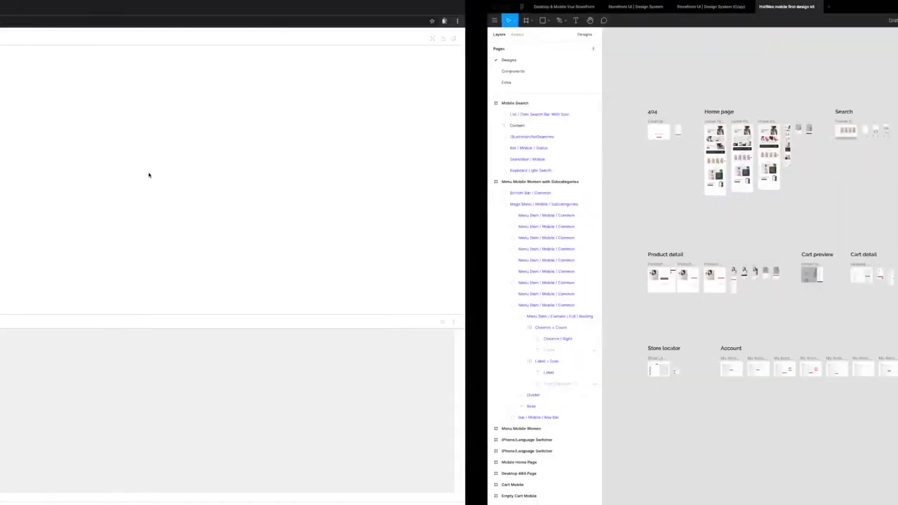
Open the design system copy's Molecules page and scroll toward the Mobile Navigation components.
click(214, 7)
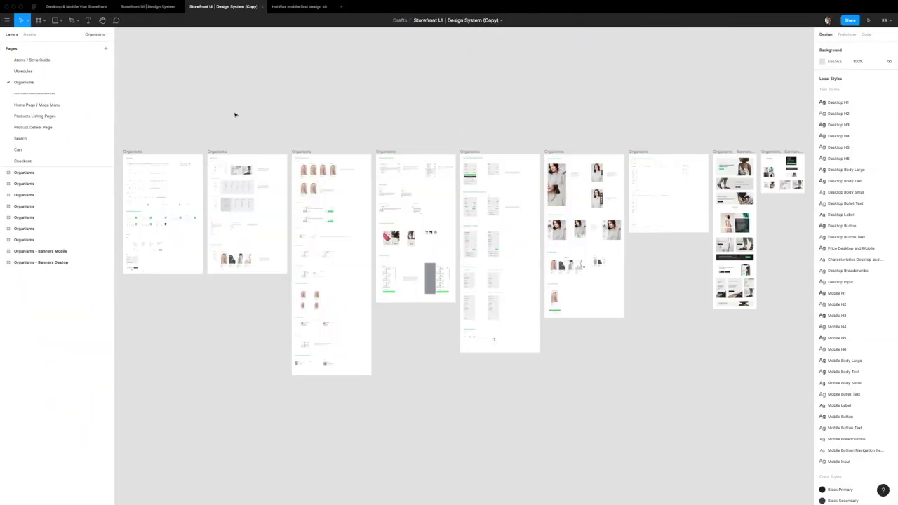
click(35, 61)
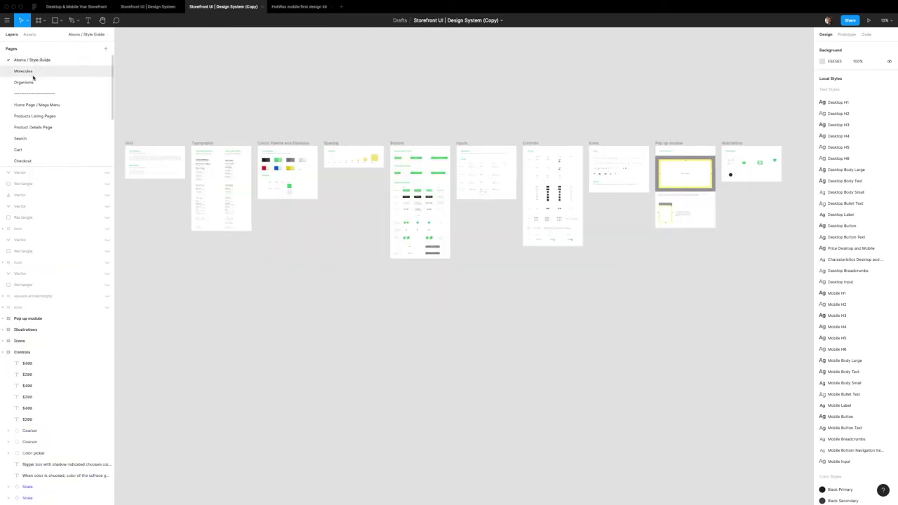
click(28, 72)
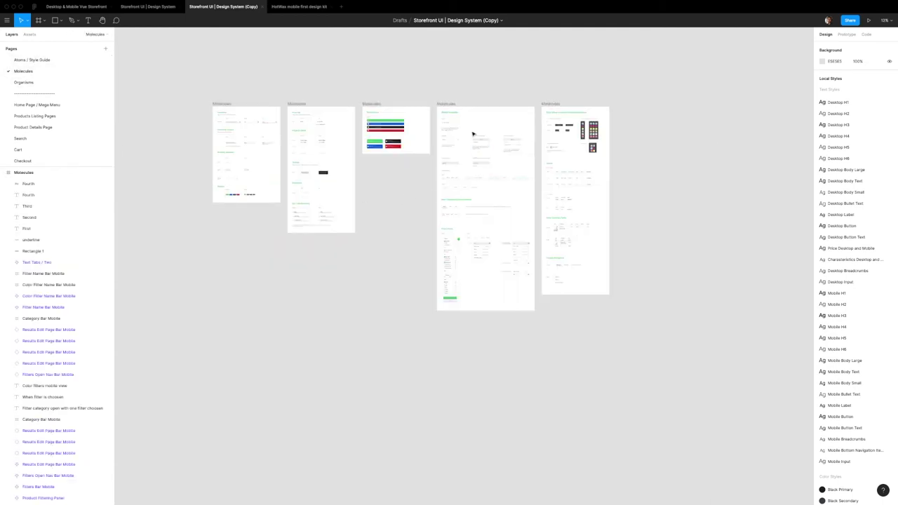
scroll(484, 132, up, 5)
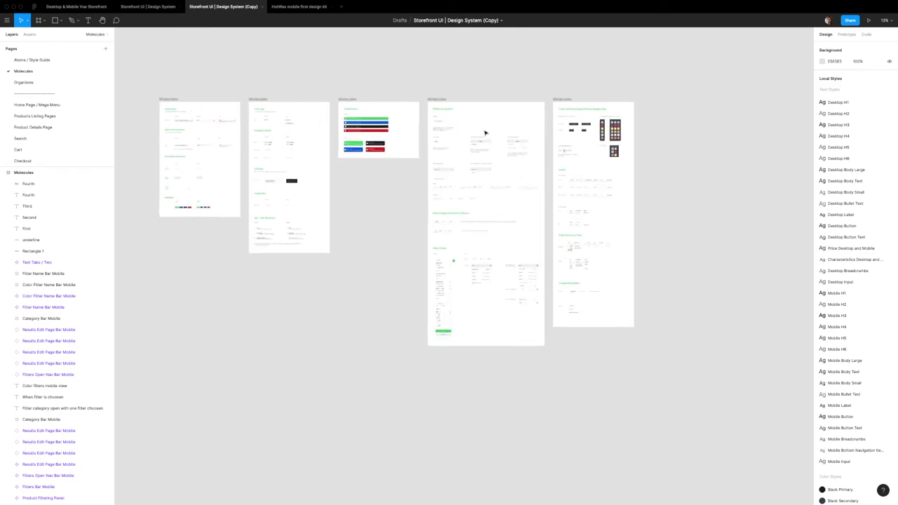
scroll(484, 132, up, 8)
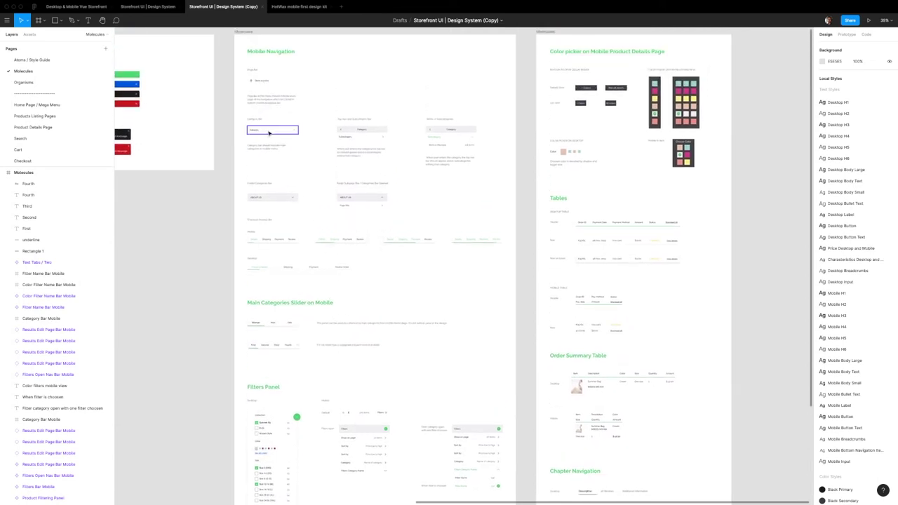
Select the Category Bar, the Footer Subpage Bar's Page title row, and the Filters Panel Sort by row.
click(269, 132)
scroll(269, 133, down, 1)
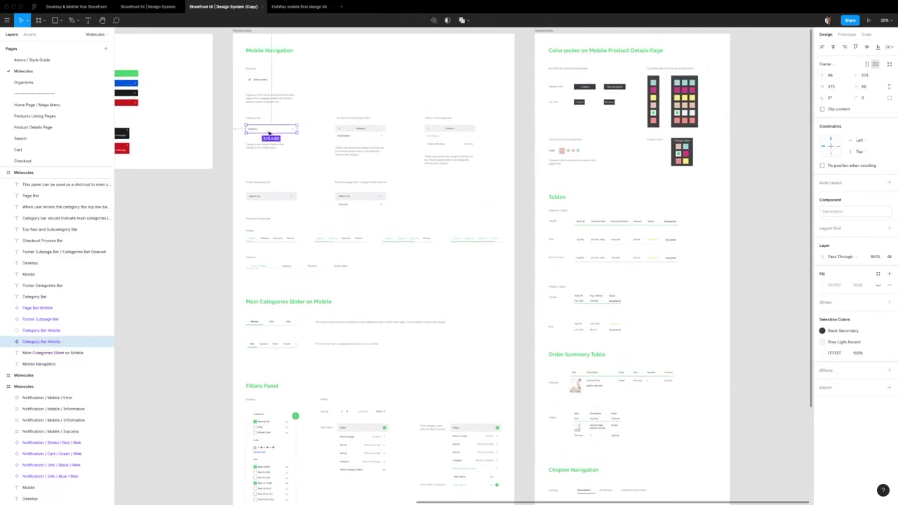
scroll(259, 125, up, 5)
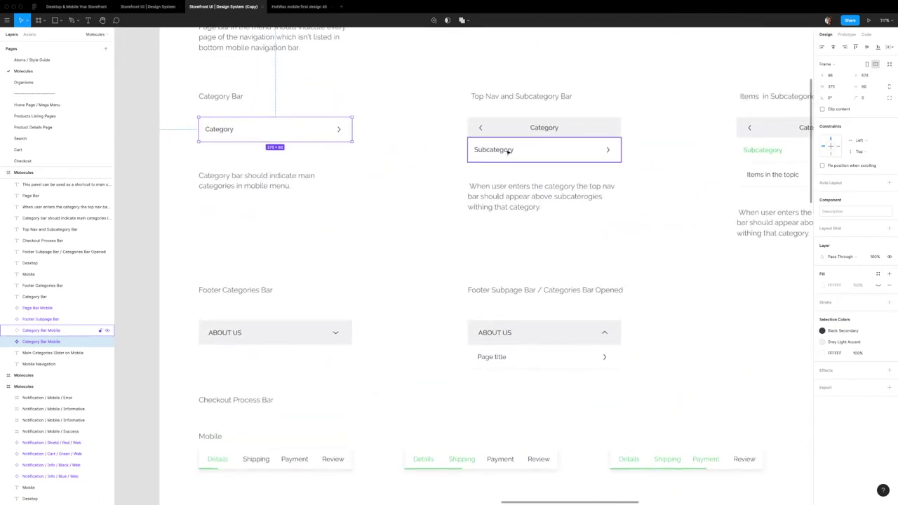
scroll(507, 148, down, 2)
scroll(507, 149, right, 2)
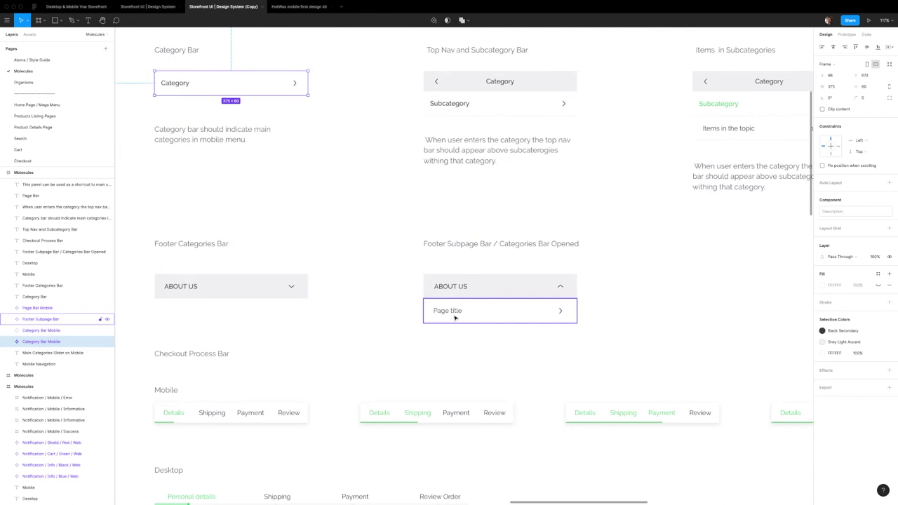
click(455, 318)
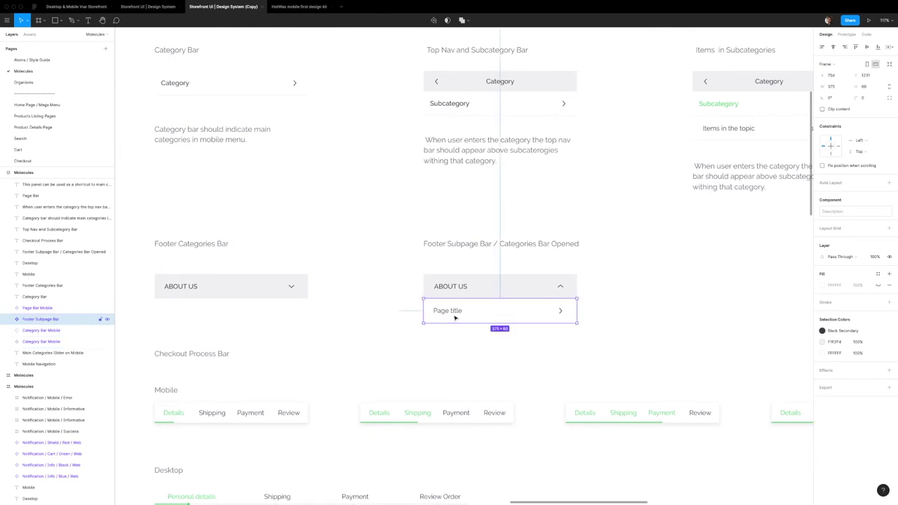
ctrl+scroll(455, 318, down, 4)
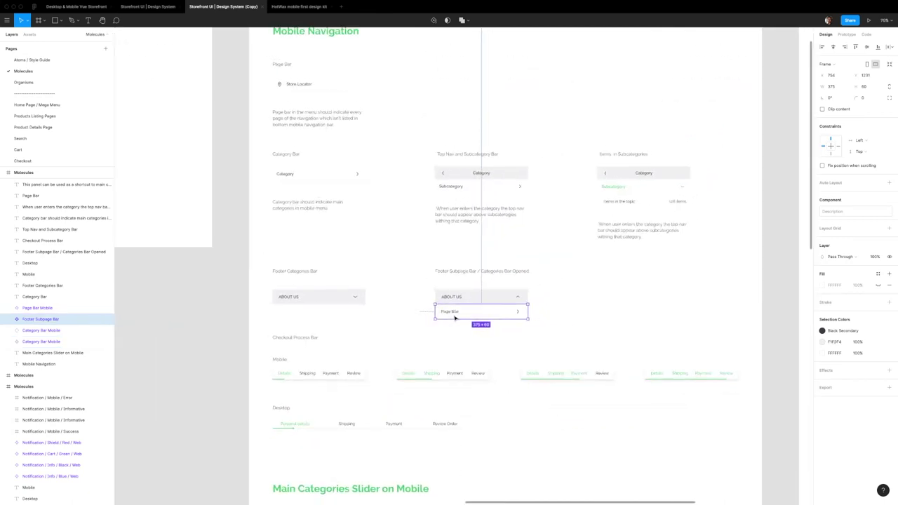
scroll(454, 318, down, 3)
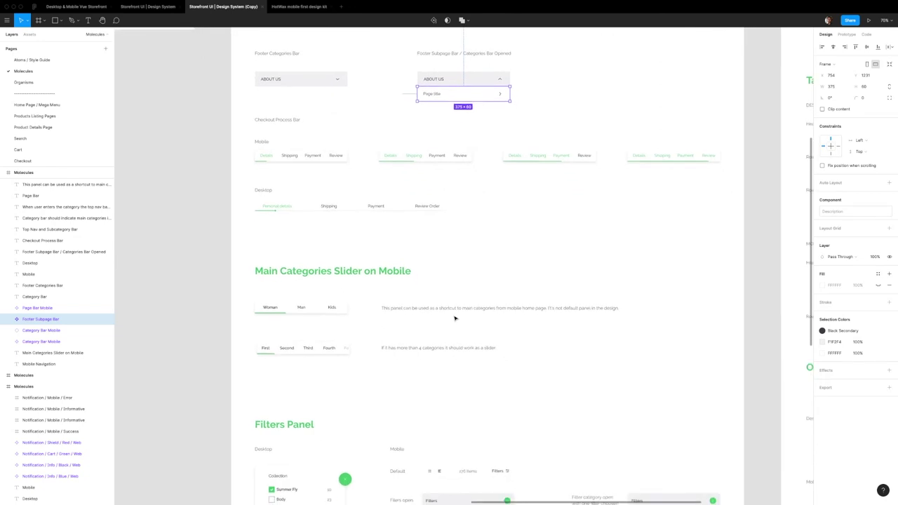
scroll(455, 318, up, 3)
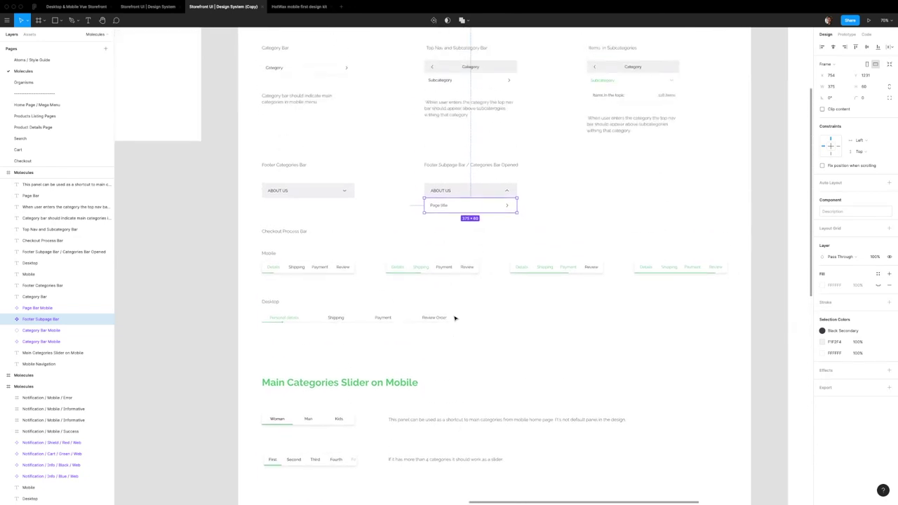
scroll(455, 318, right, 2)
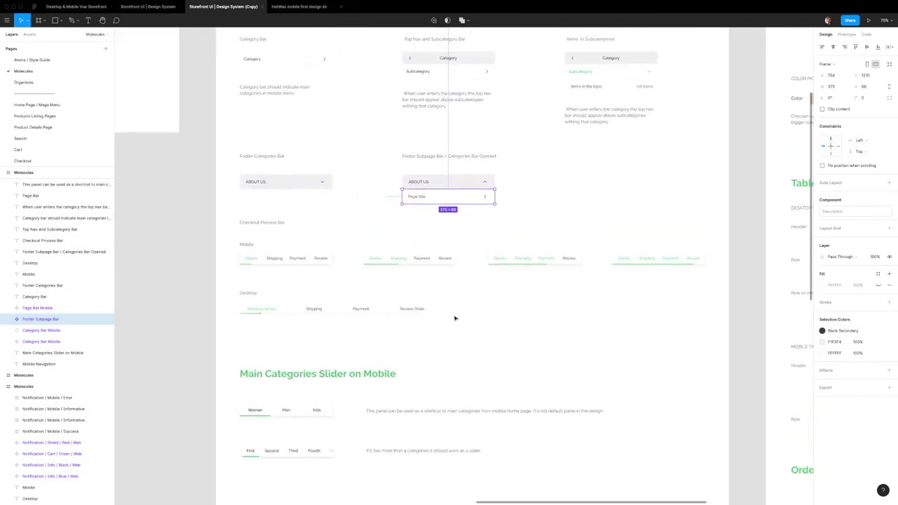
scroll(454, 318, down, 5)
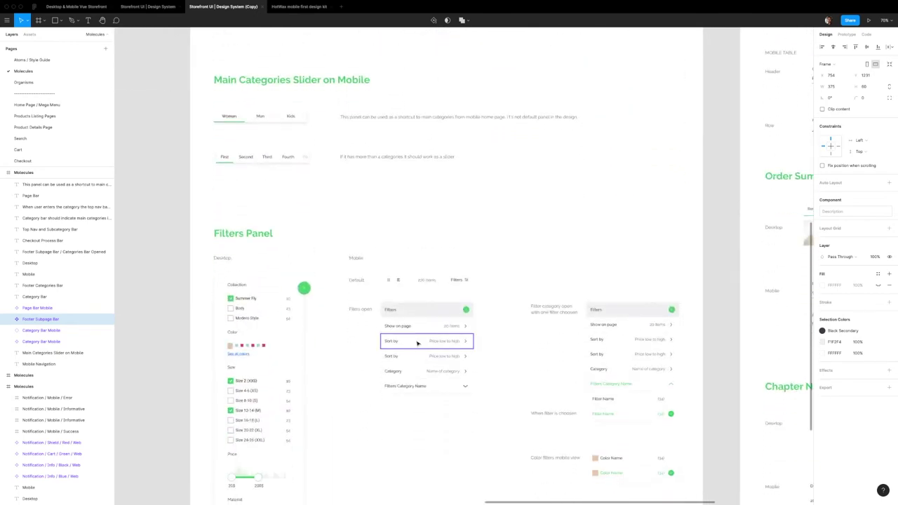
click(419, 341)
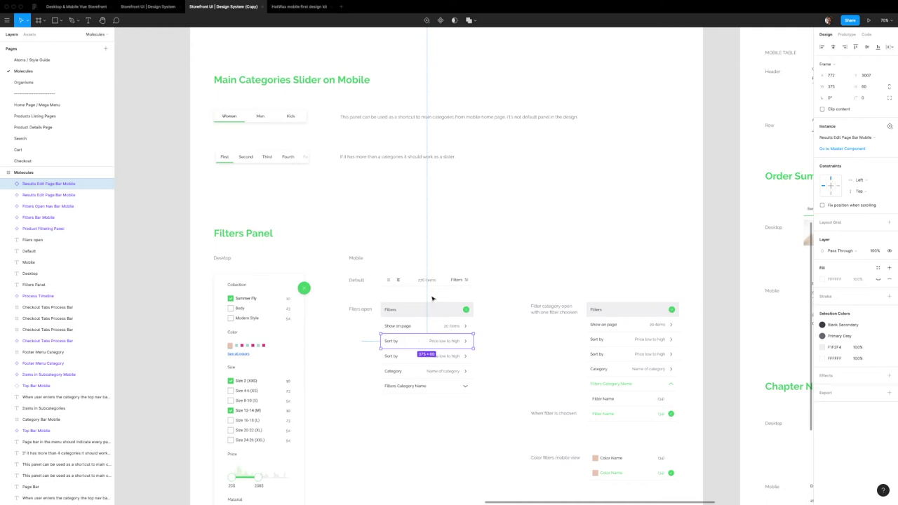
Compare the Category bar against the Page title row, check both Sort by rows, then switch files.
scroll(432, 299, up, 4)
scroll(432, 299, up, 2)
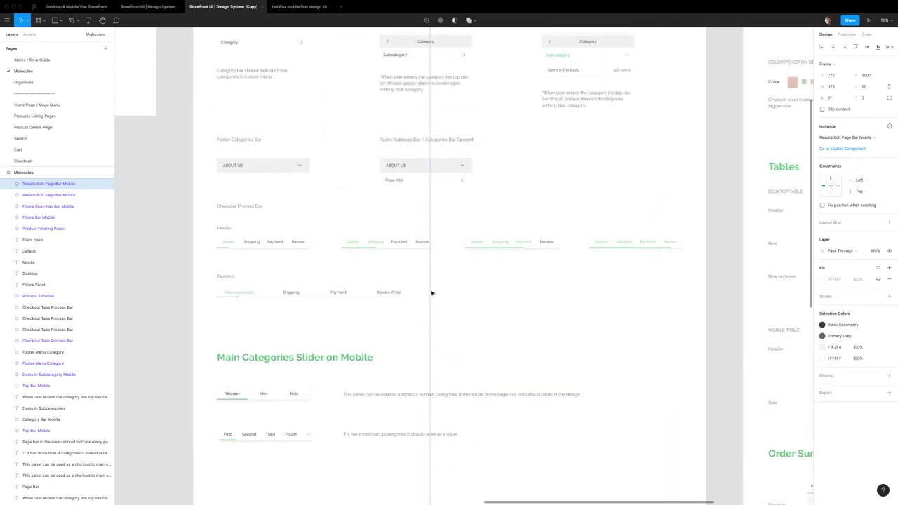
click(414, 181)
click(295, 48)
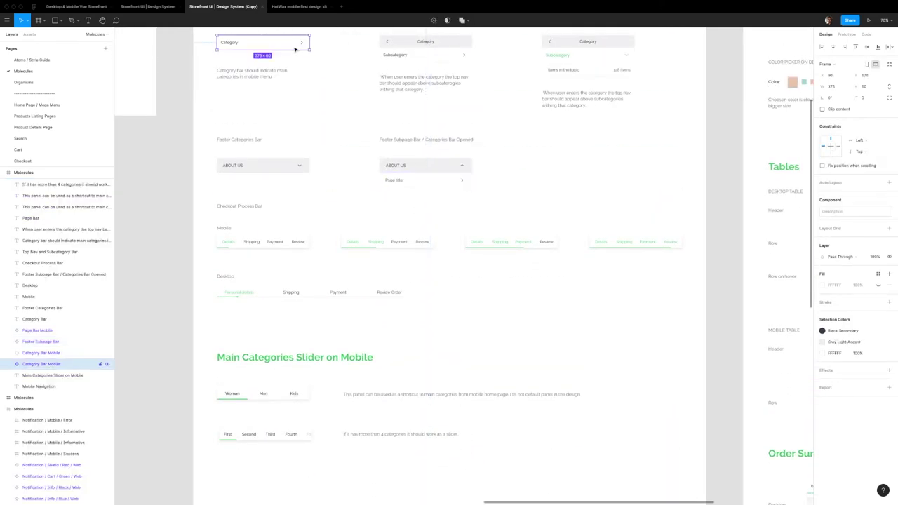
click(415, 180)
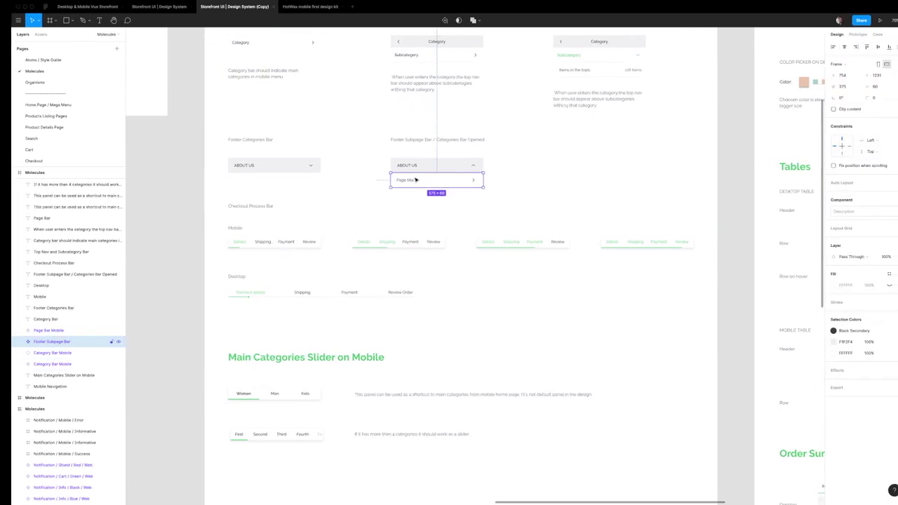
click(300, 45)
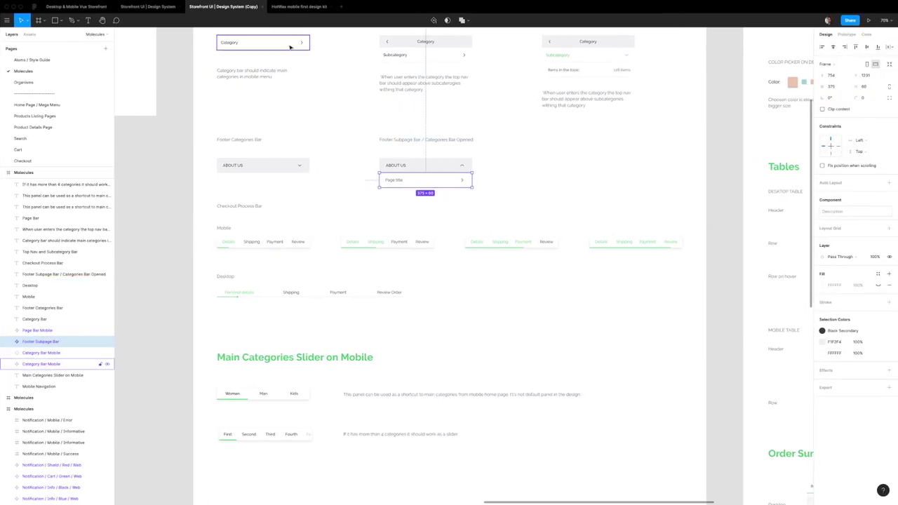
click(430, 183)
scroll(419, 186, down, 5)
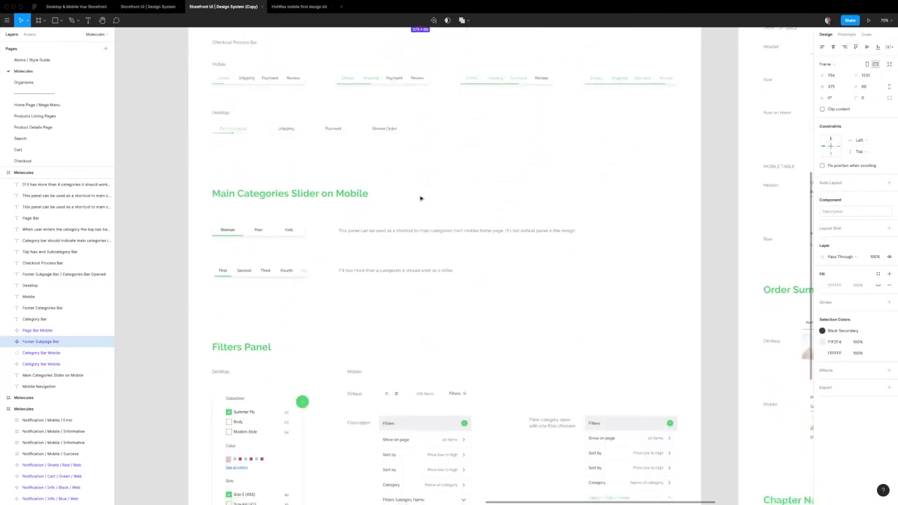
scroll(405, 344, down, 1)
click(421, 414)
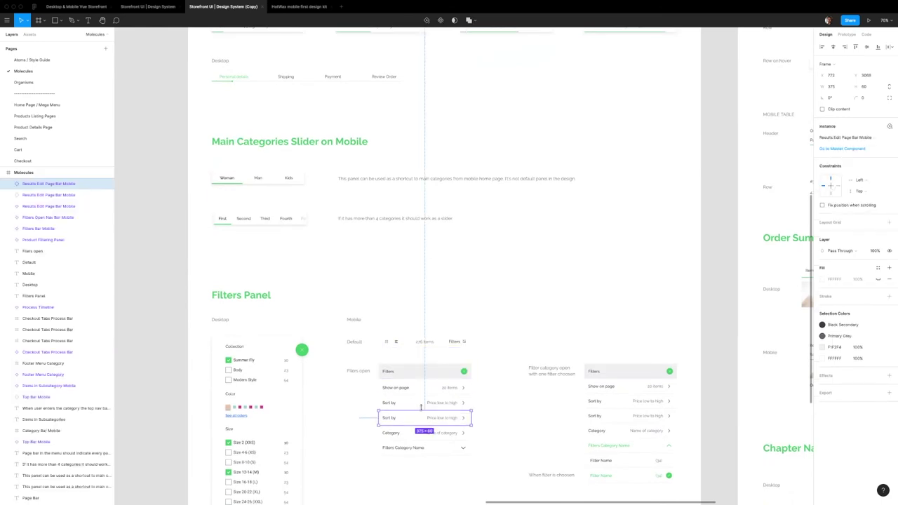
click(422, 407)
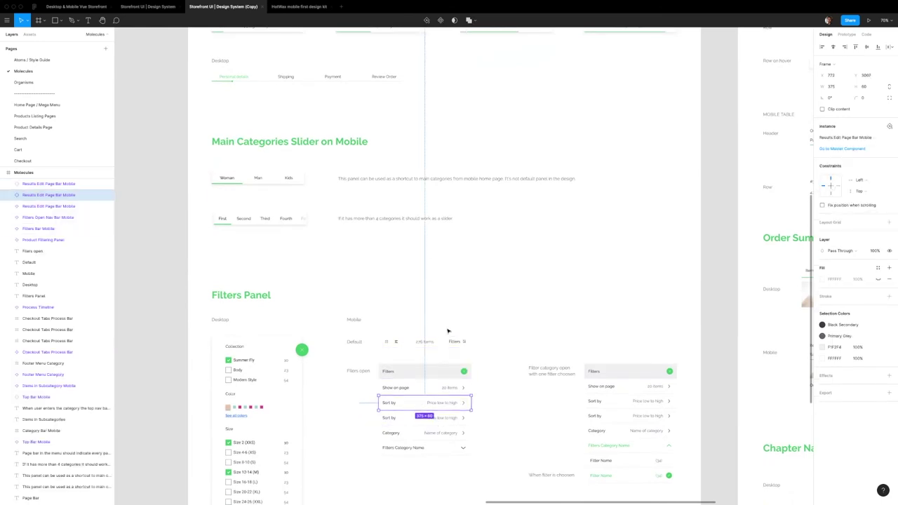
scroll(447, 331, down, 5)
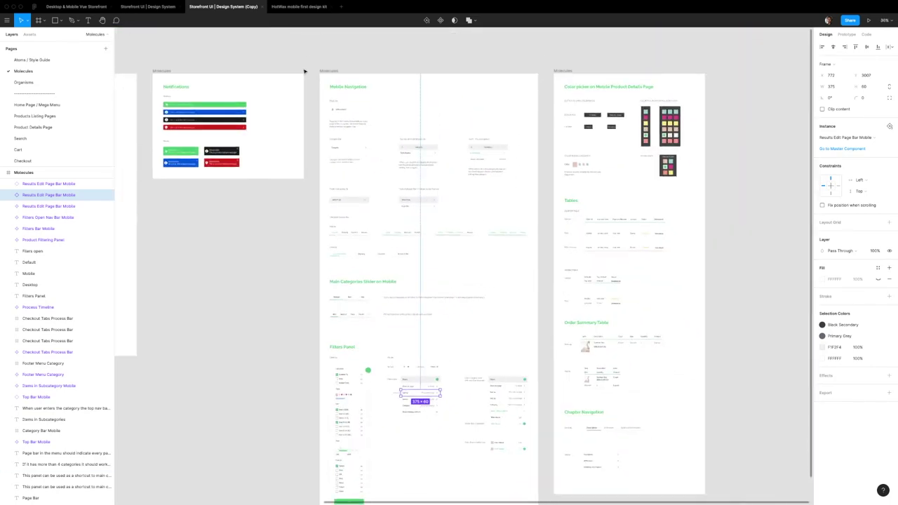
click(308, 7)
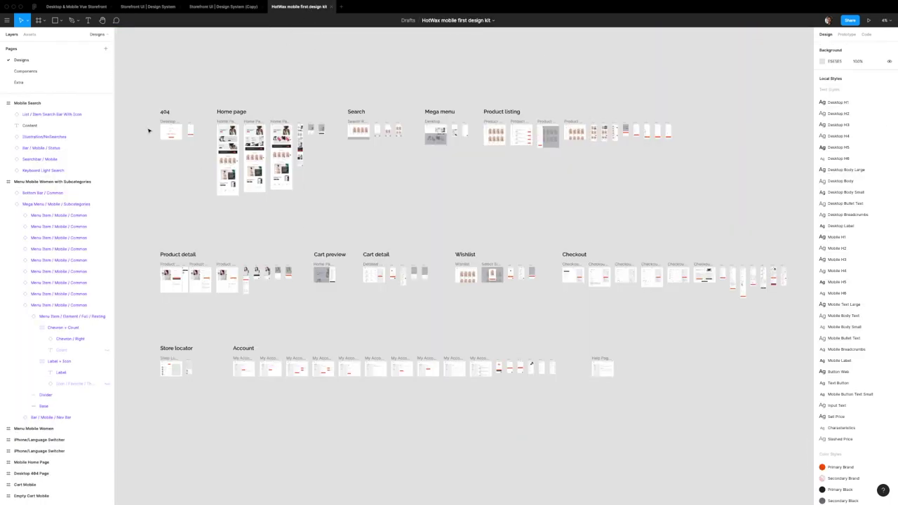
Open the HotWax kit's Components page and scroll across its Atoms, Molecules and Organisms sections.
click(73, 72)
scroll(435, 242, down, 2)
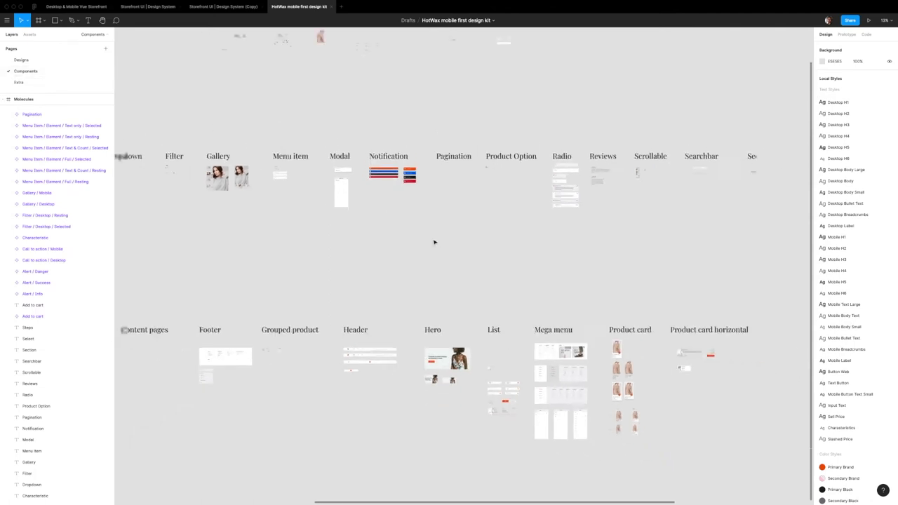
scroll(435, 242, down, 3)
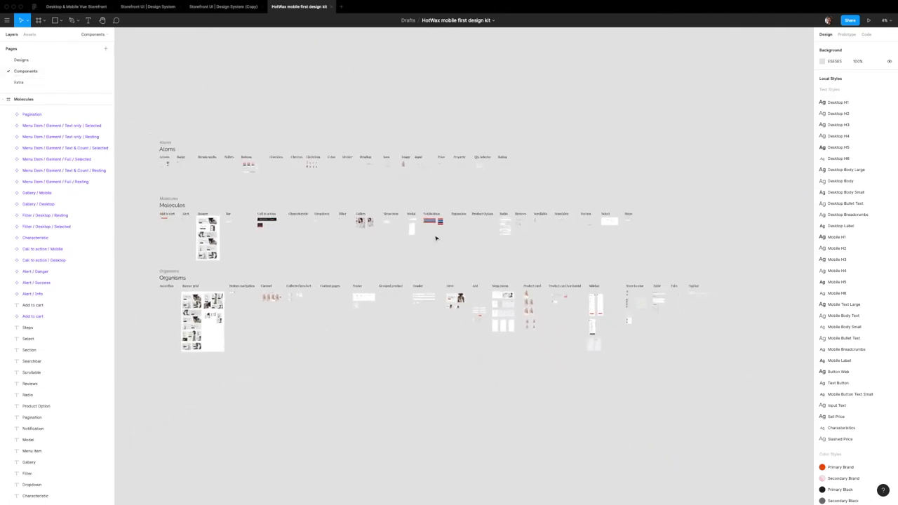
scroll(435, 238, up, 2)
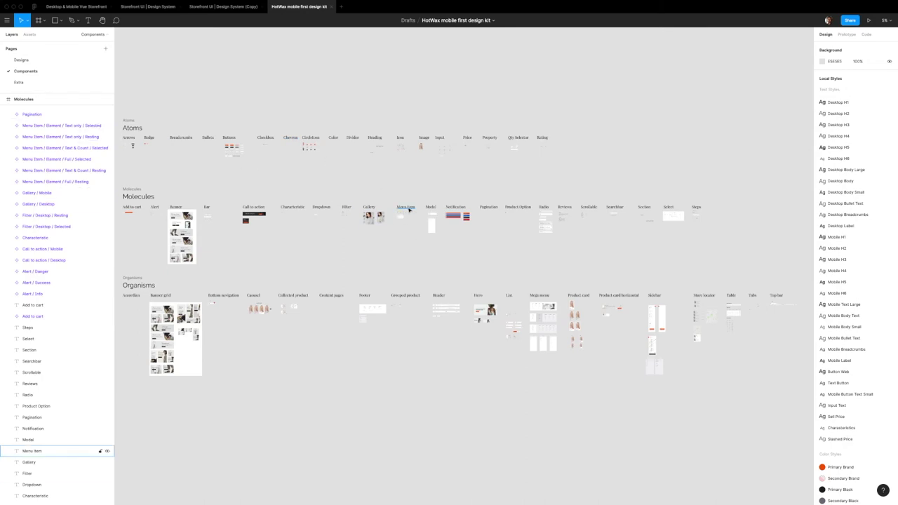
Zoom into the Menu item frame and select the heart Summer Fly card's nested menu item.
scroll(409, 209, up, 10)
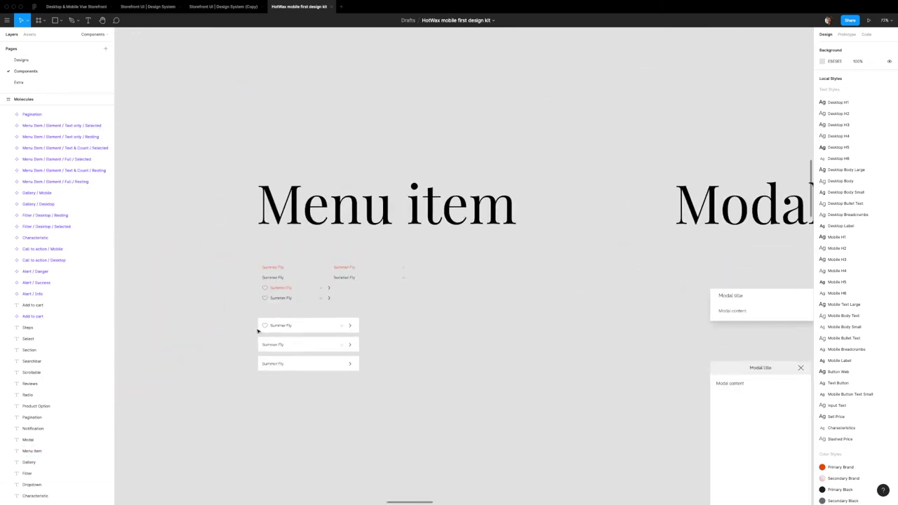
scroll(258, 332, up, 5)
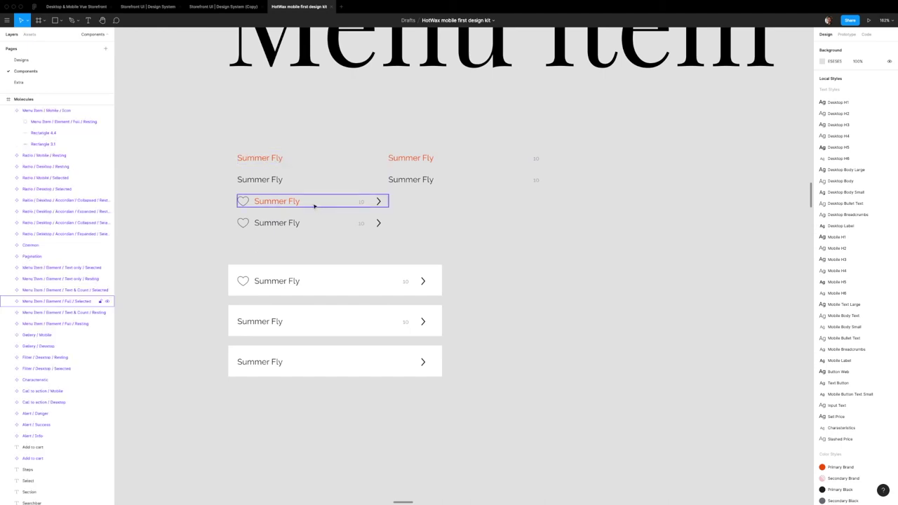
click(312, 285)
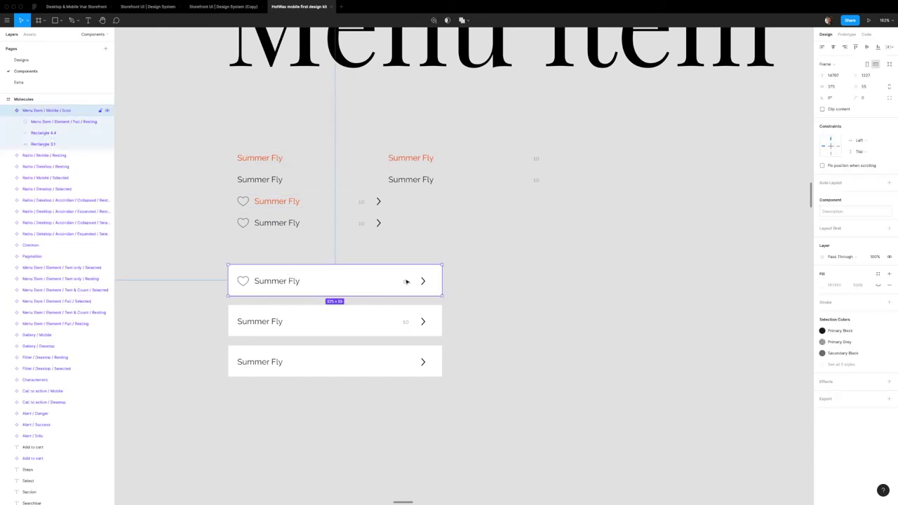
double_click(406, 282)
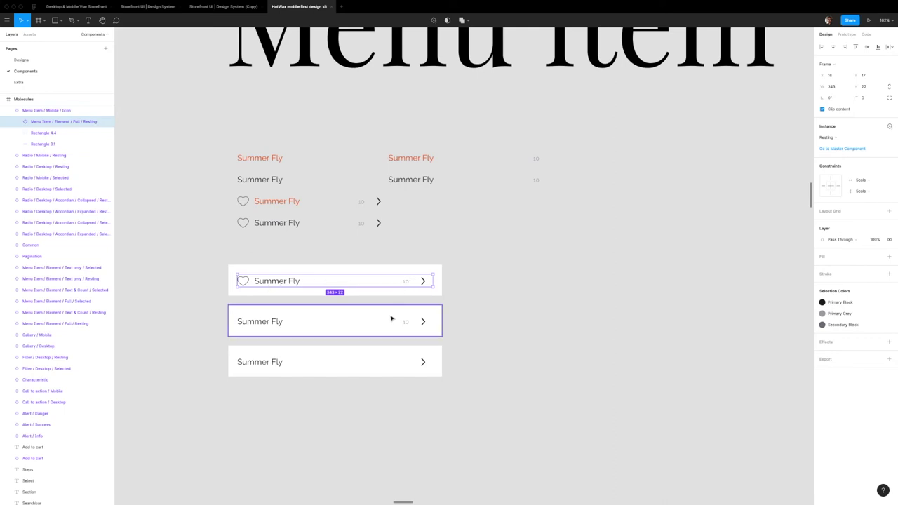
click(353, 340)
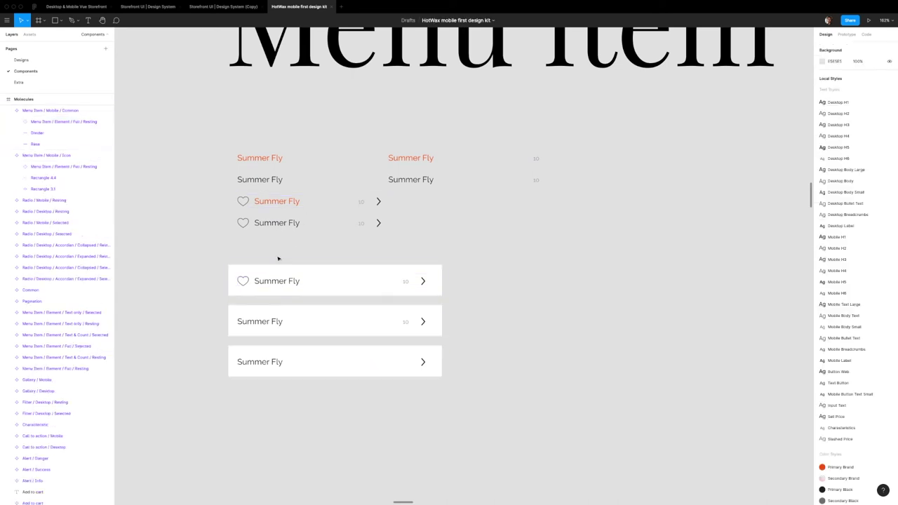
click(279, 280)
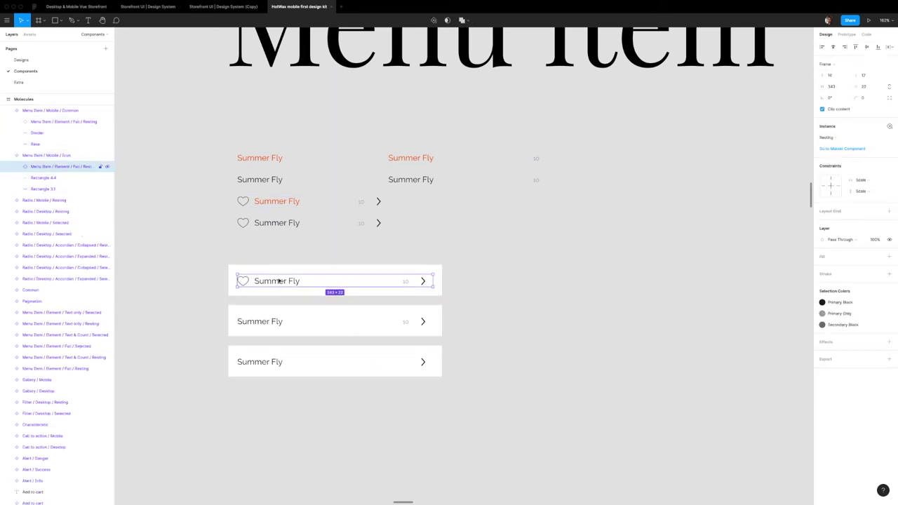
Select each Summer Fly variant: plain, with count, and with heart, count and chevron.
click(267, 161)
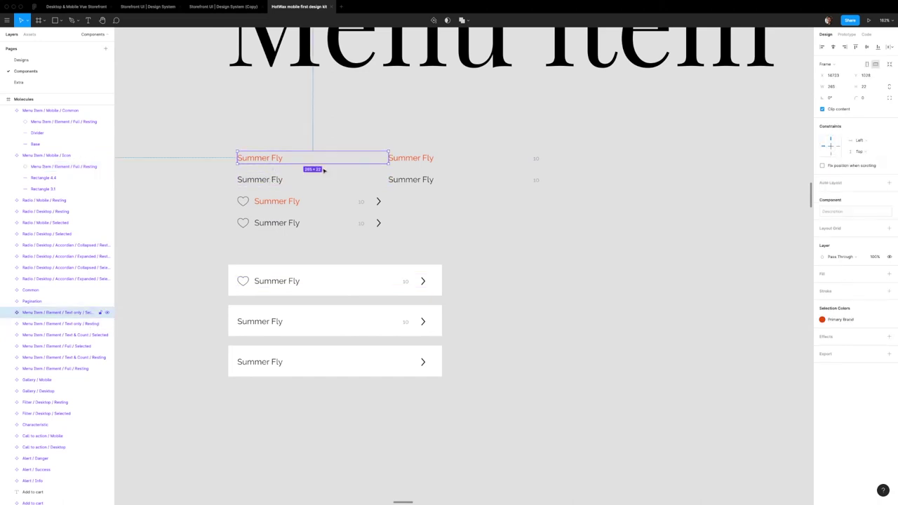
click(423, 161)
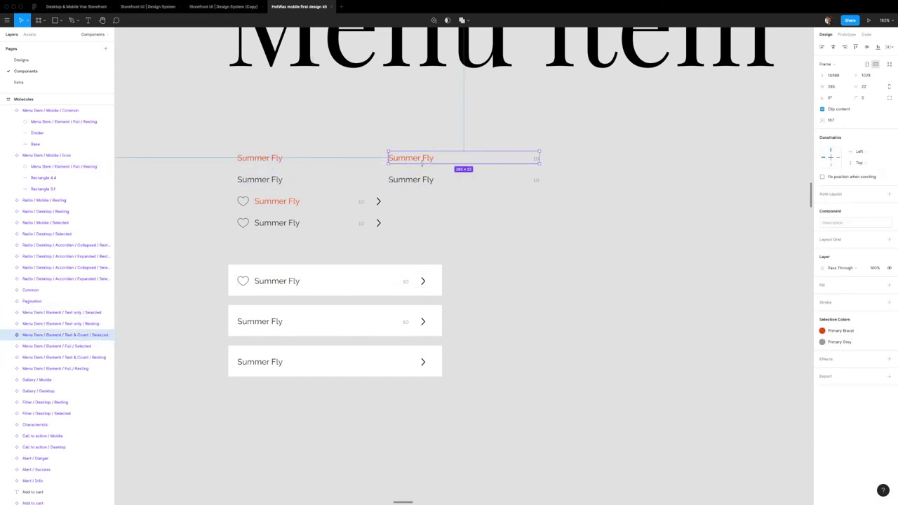
click(350, 204)
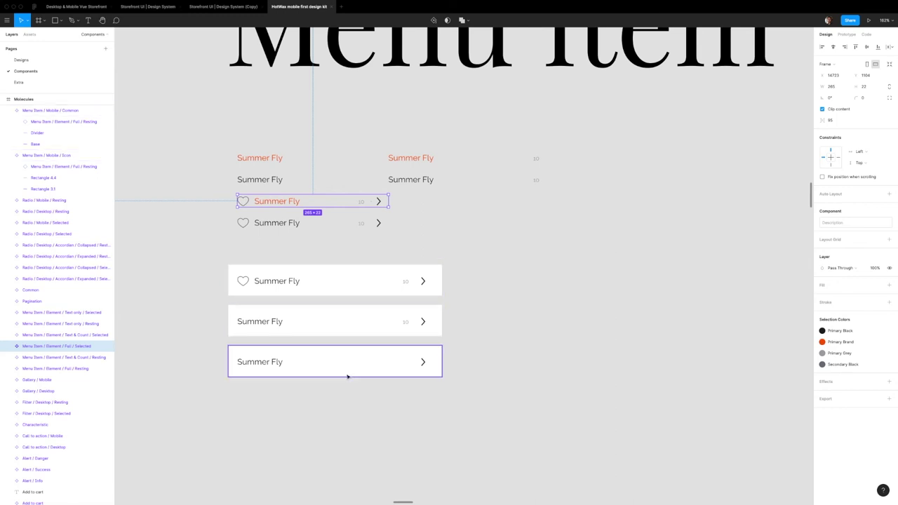
click(341, 328)
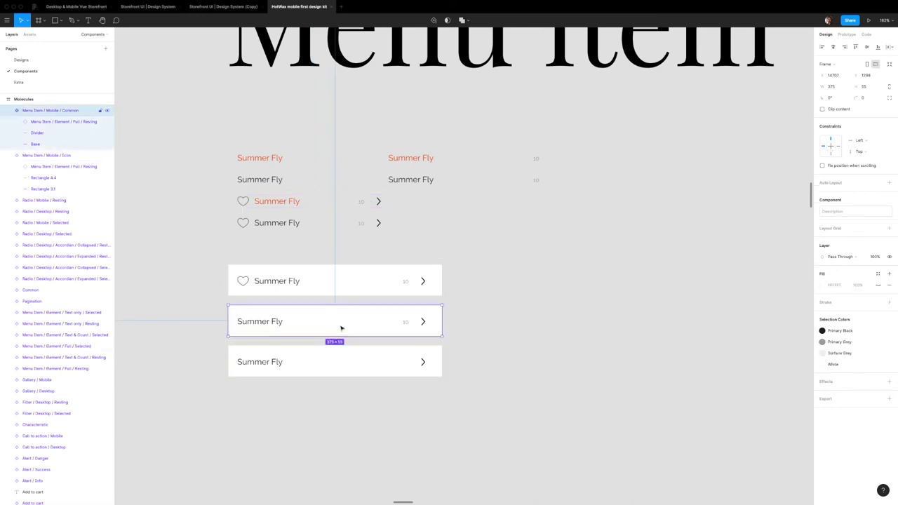
double_click(298, 285)
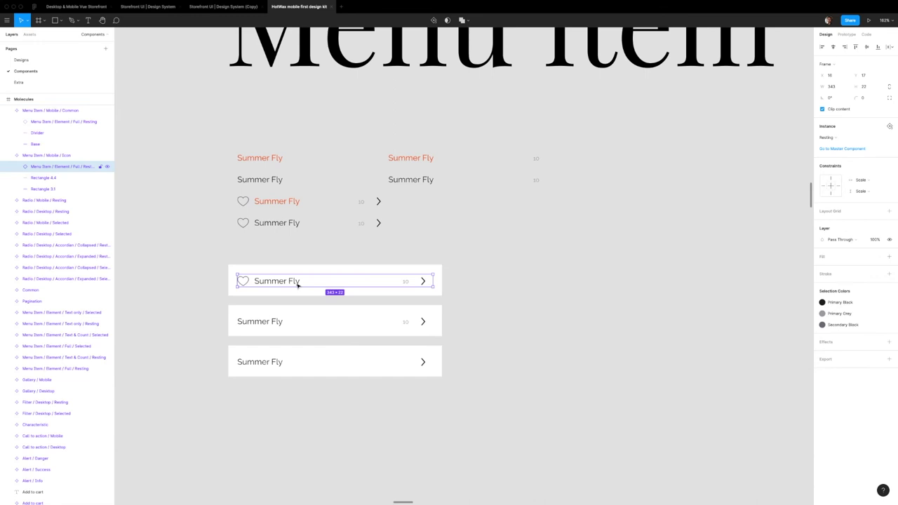
Expand the inner item's layers to reveal Chevron + Count and Chevron / Right, then select the whole card.
click(17, 167)
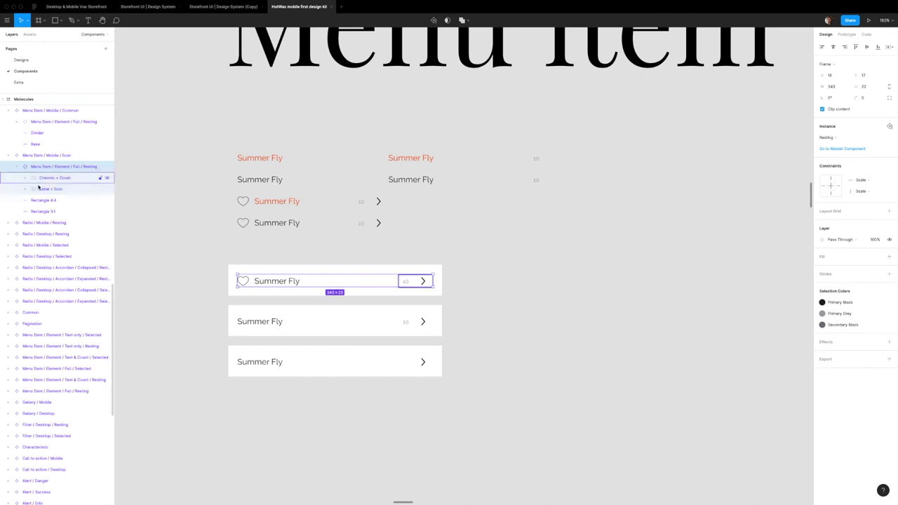
click(25, 177)
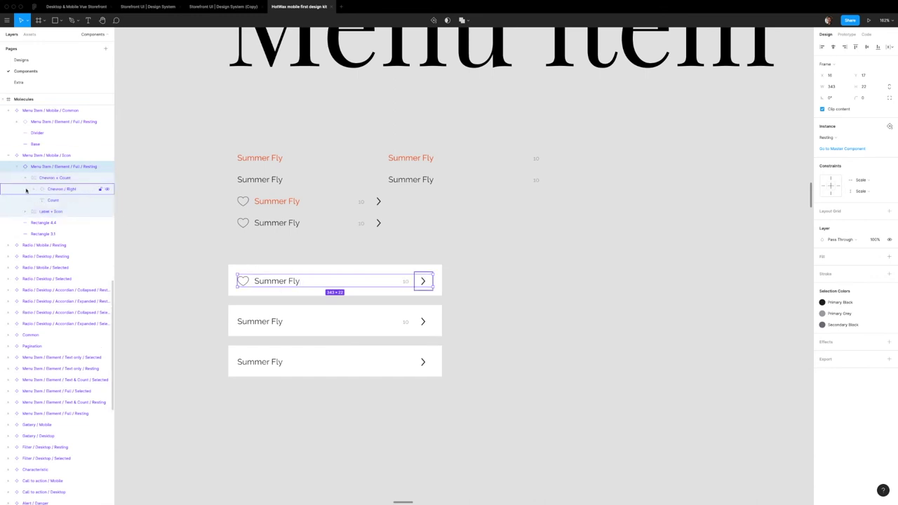
click(35, 191)
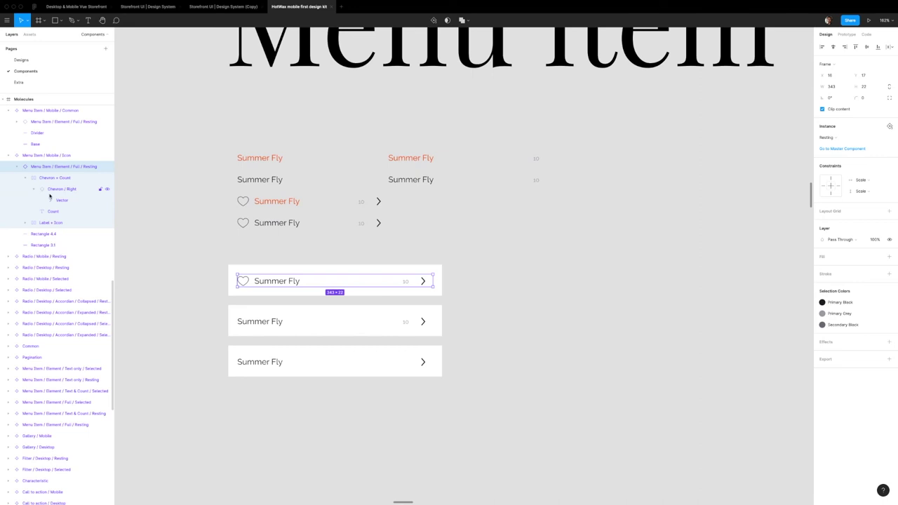
click(34, 190)
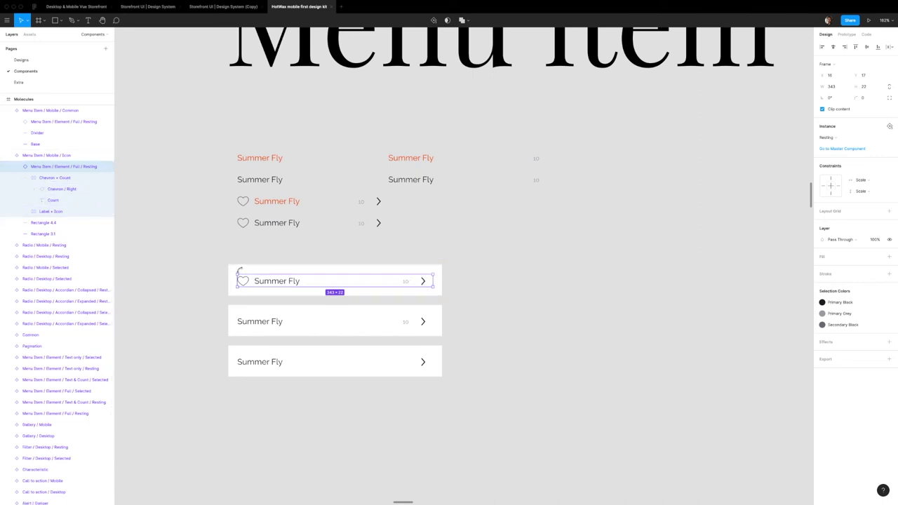
click(235, 267)
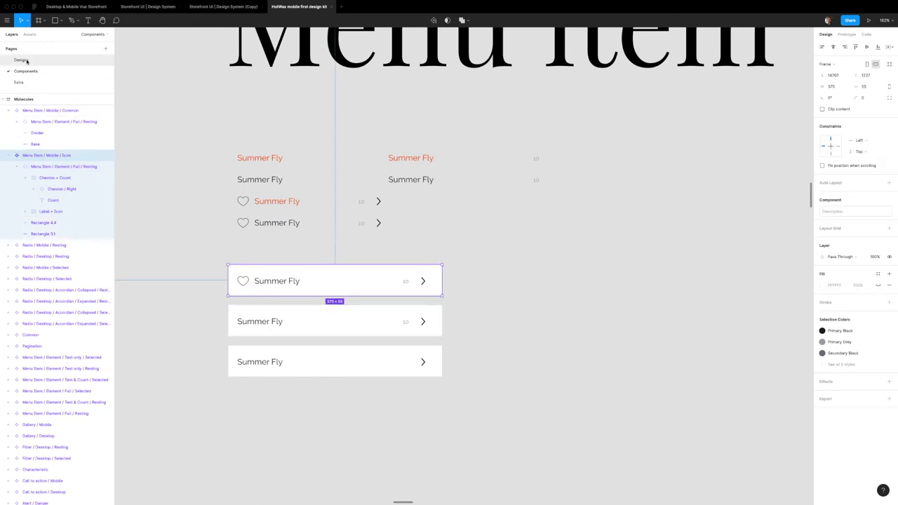
On the Designs page, zoom into the mobile Clothing menu and select the Skirts row.
click(22, 60)
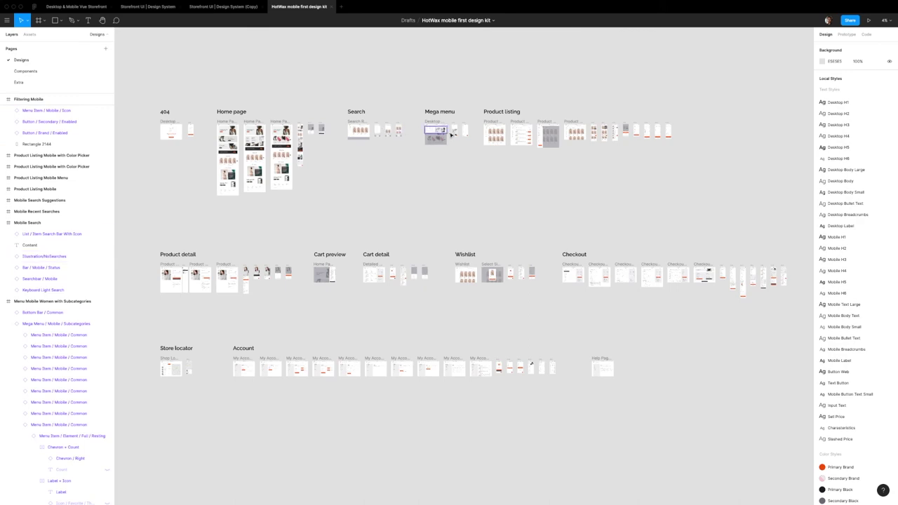
scroll(465, 137, up, 5)
scroll(421, 108, up, 8)
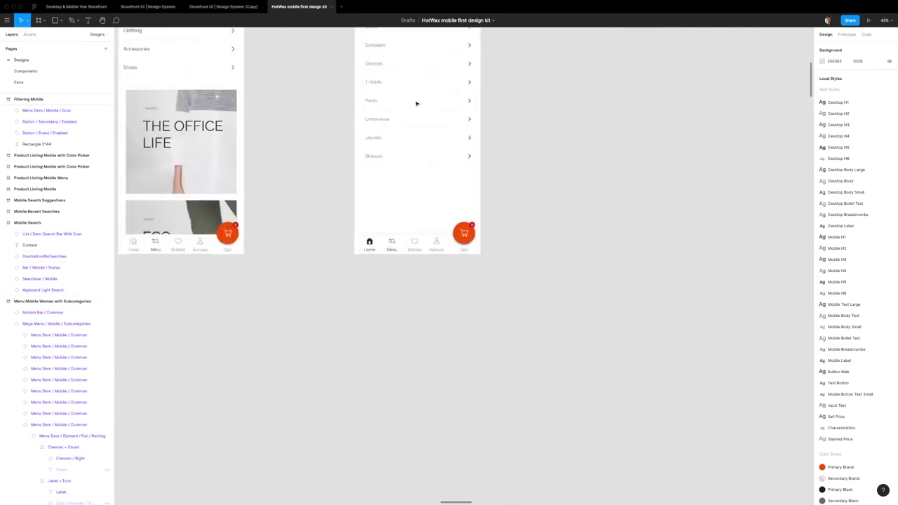
scroll(416, 104, up, 1)
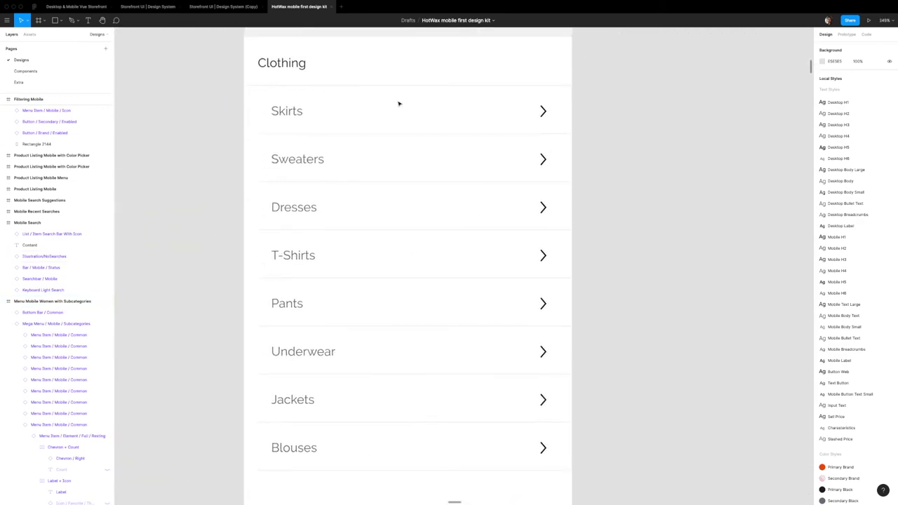
click(344, 111)
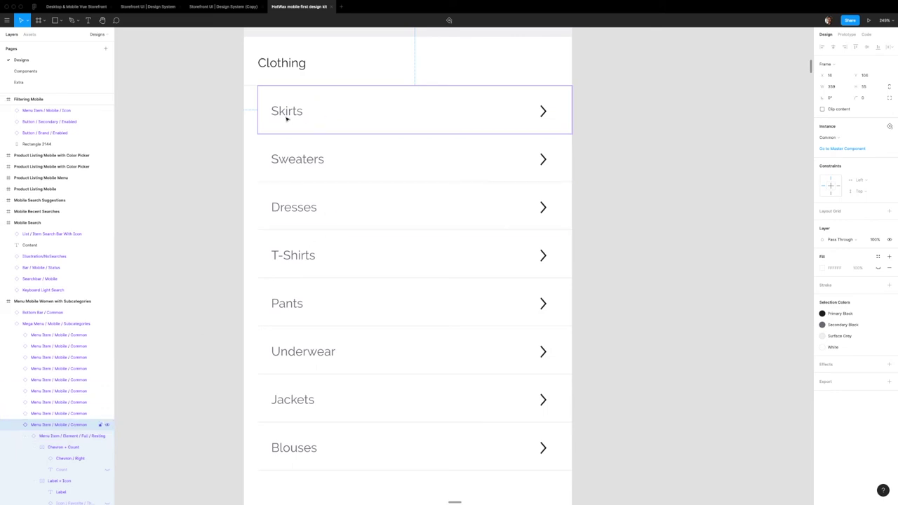
double_click(545, 111)
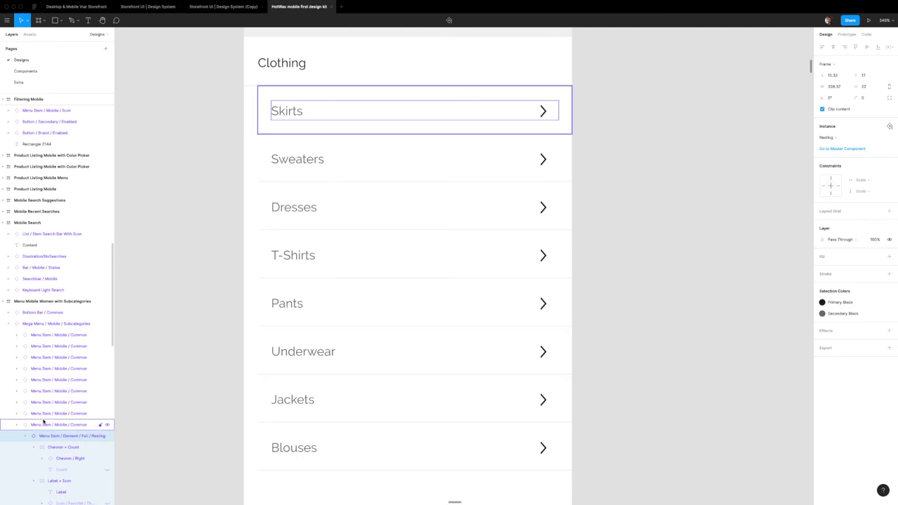
scroll(73, 301, down, 5)
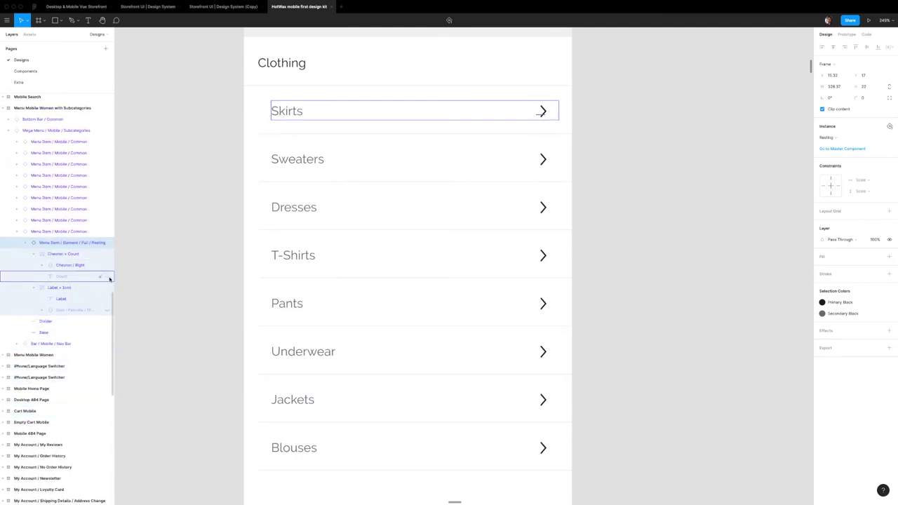
click(107, 277)
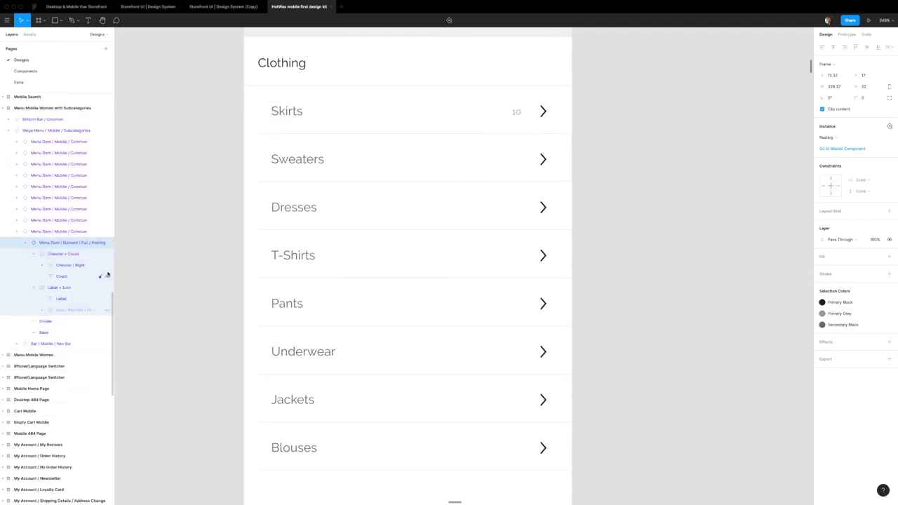
click(107, 266)
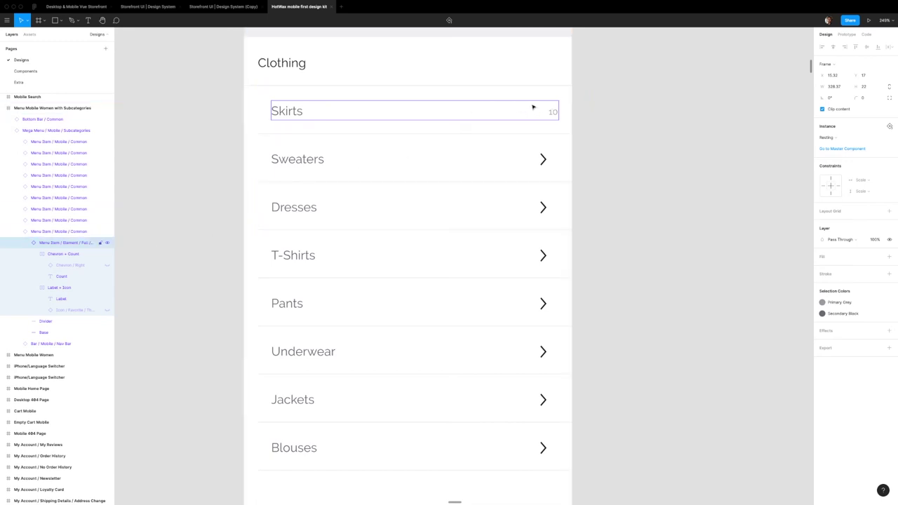
click(107, 265)
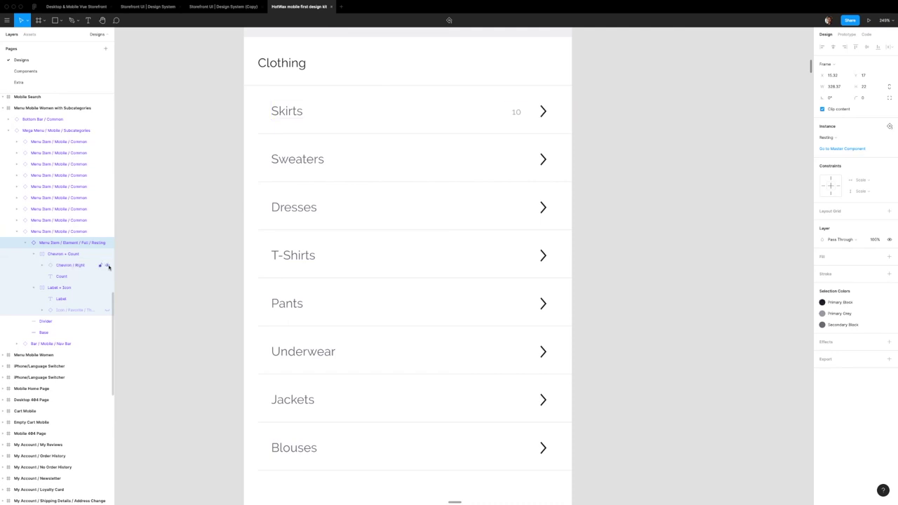
click(107, 311)
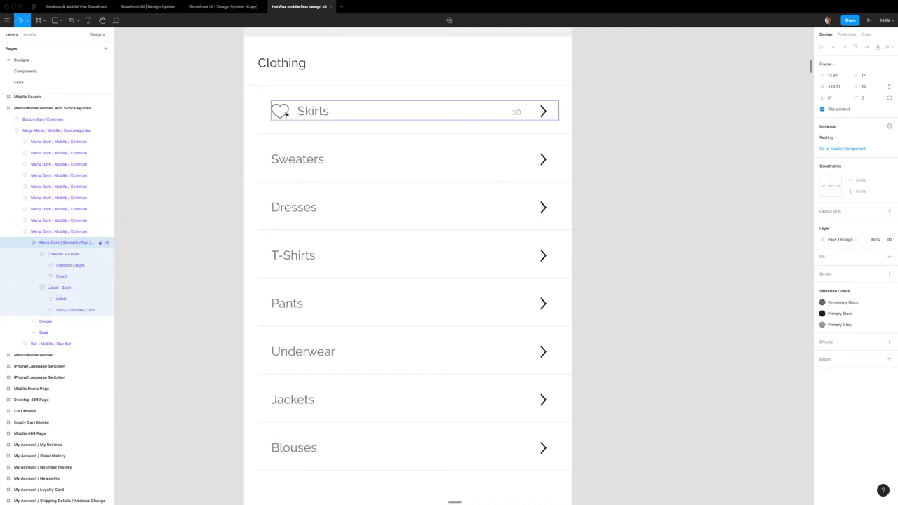
click(107, 299)
click(106, 299)
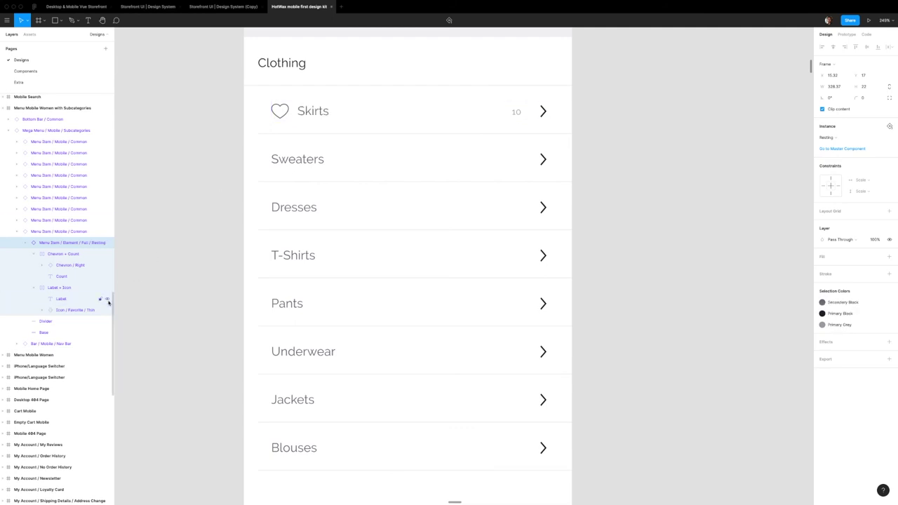
click(106, 311)
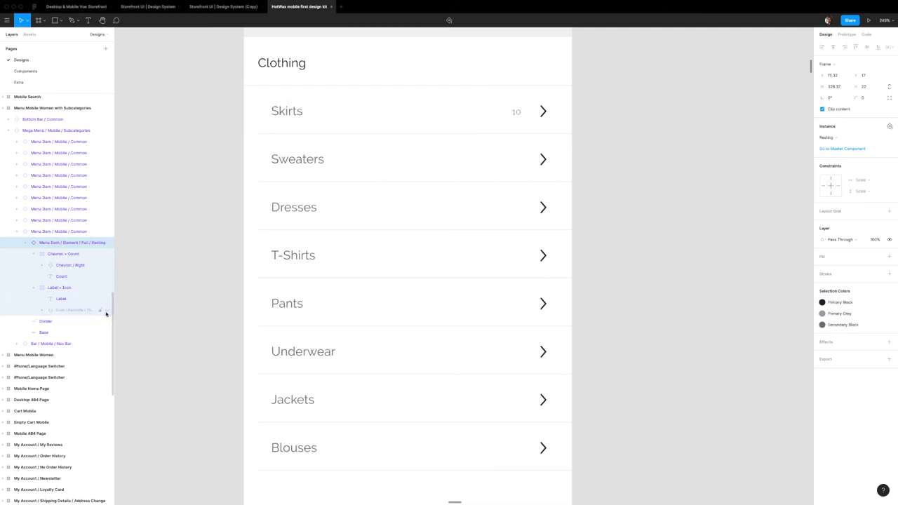
click(109, 276)
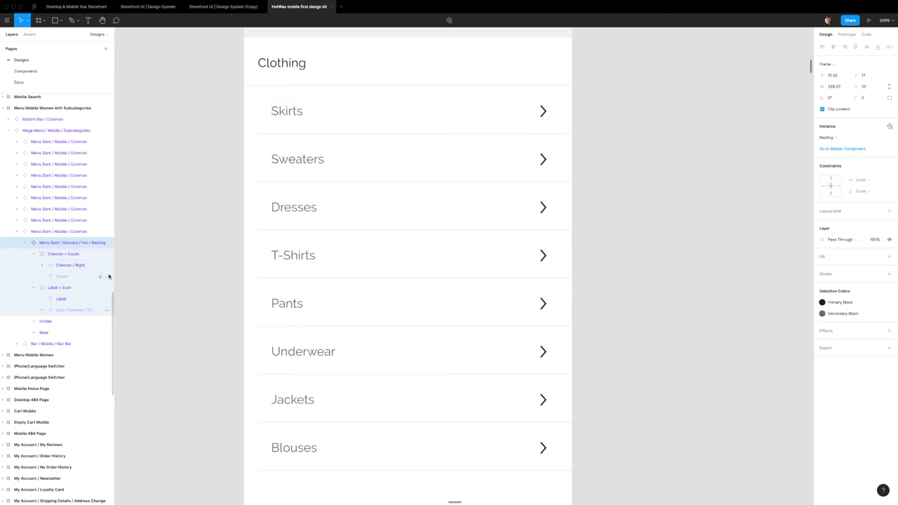
Select the Skirts menu item row, then step up to its parent menu item instance.
click(195, 158)
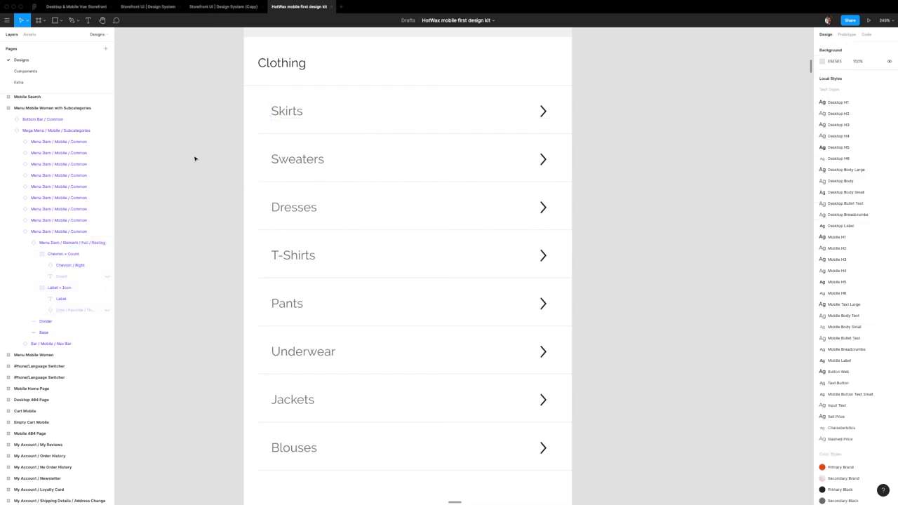
click(295, 111)
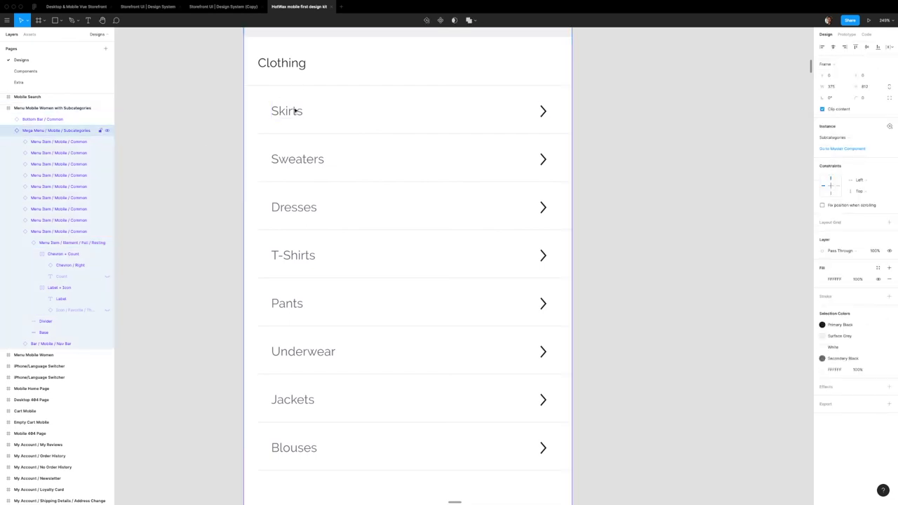
double_click(294, 111)
key(Escape)
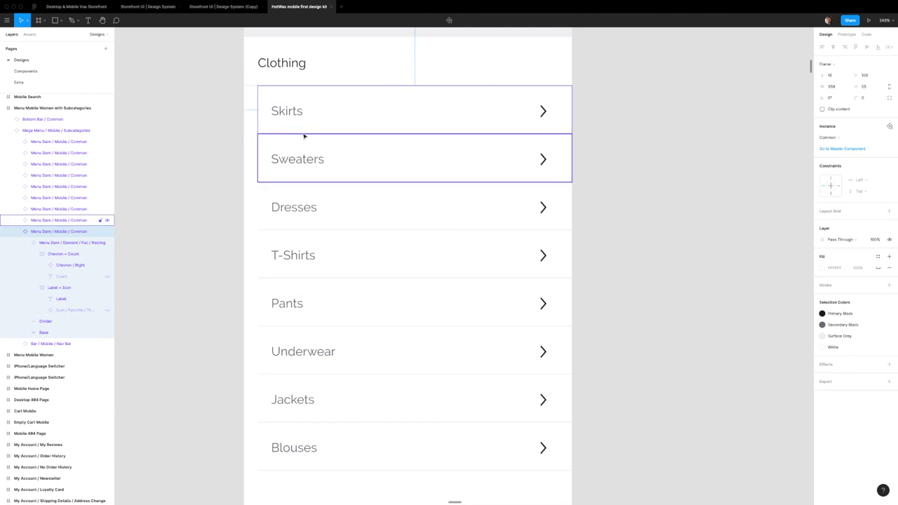
Deselect, zoom out and fit all Designs page frames with Shift+1.
scroll(302, 137, down, 5)
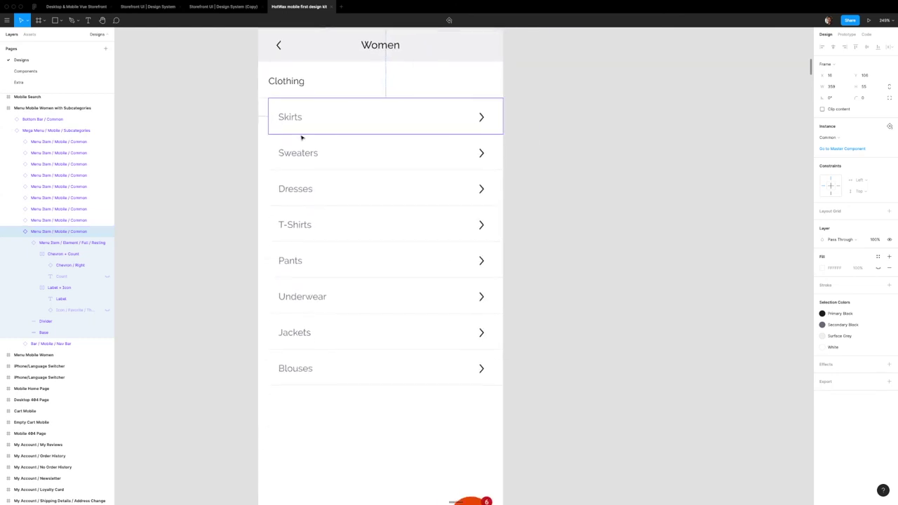
click(230, 143)
scroll(230, 143, down, 1)
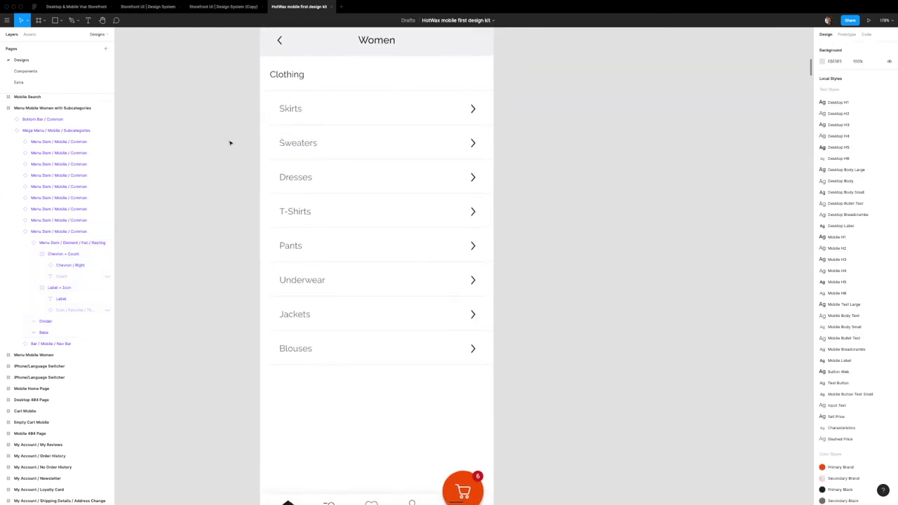
scroll(229, 144, down, 3)
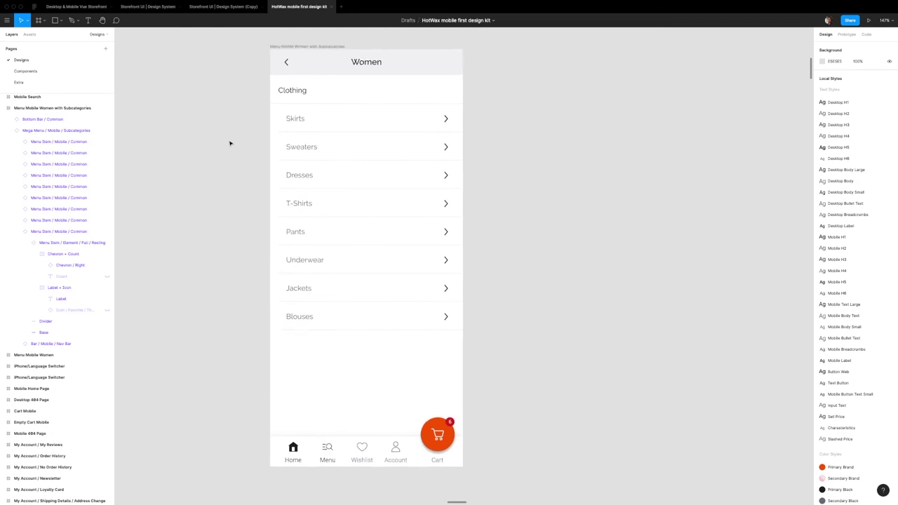
scroll(230, 143, down, 8)
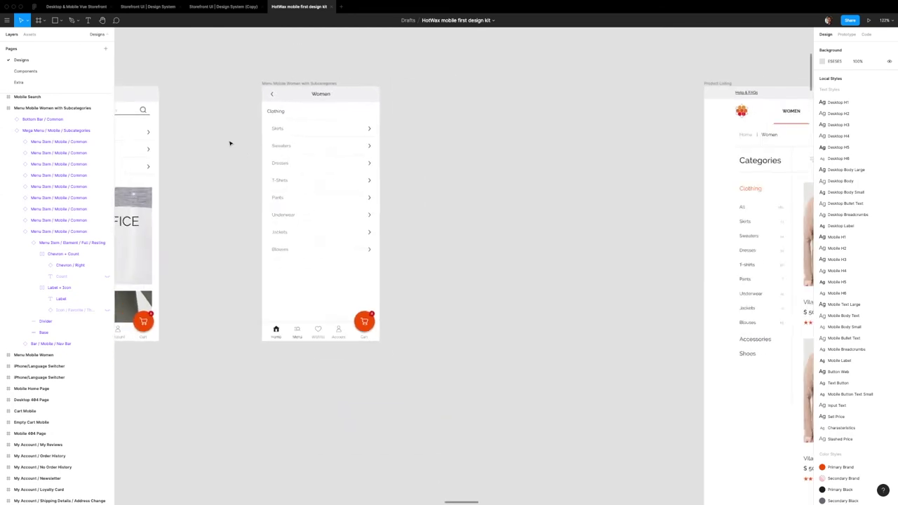
scroll(230, 143, down, 6)
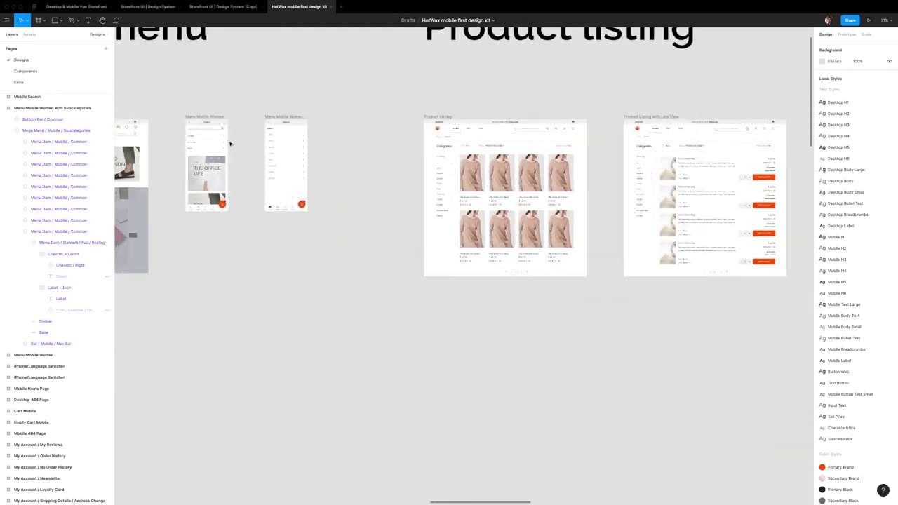
scroll(229, 143, down, 8)
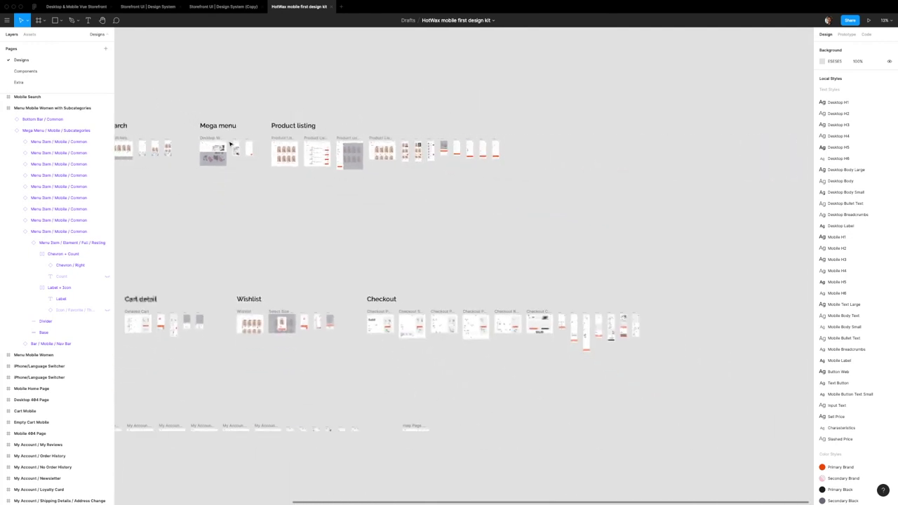
key(shift+1)
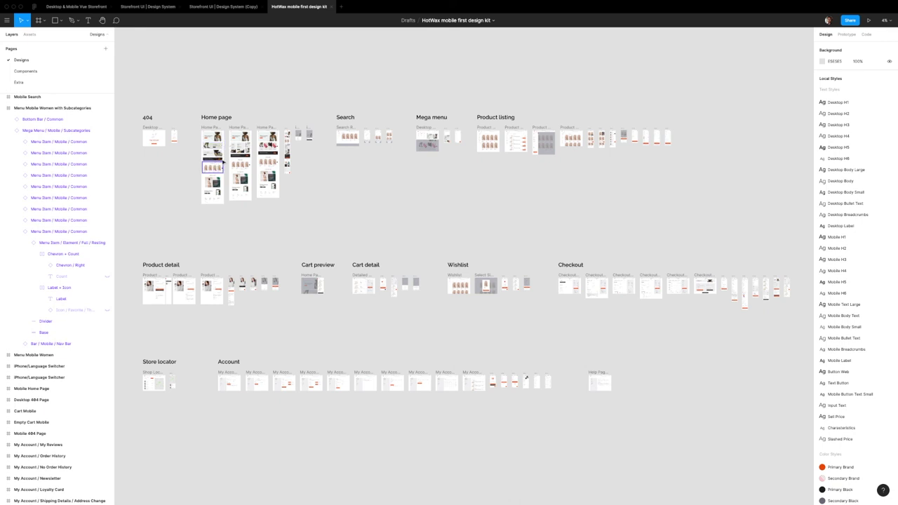
Switch to the Components page and zoom out to see Atoms, Molecules and Organisms with nothing selected.
click(31, 74)
scroll(146, 138, down, 5)
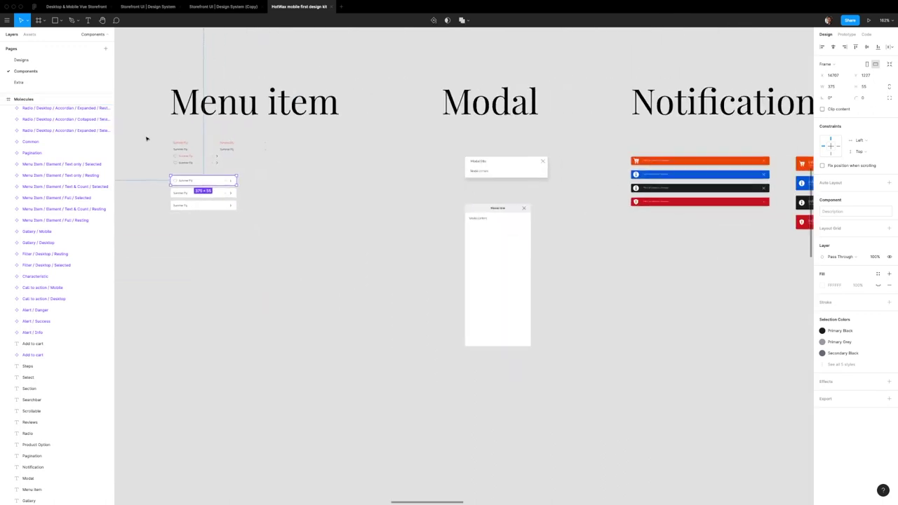
scroll(147, 138, down, 15)
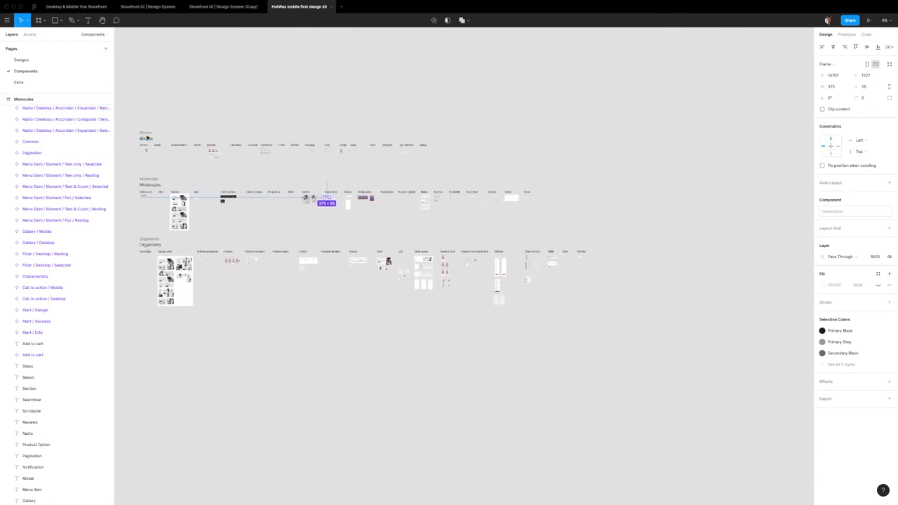
click(129, 185)
scroll(140, 153, up, 3)
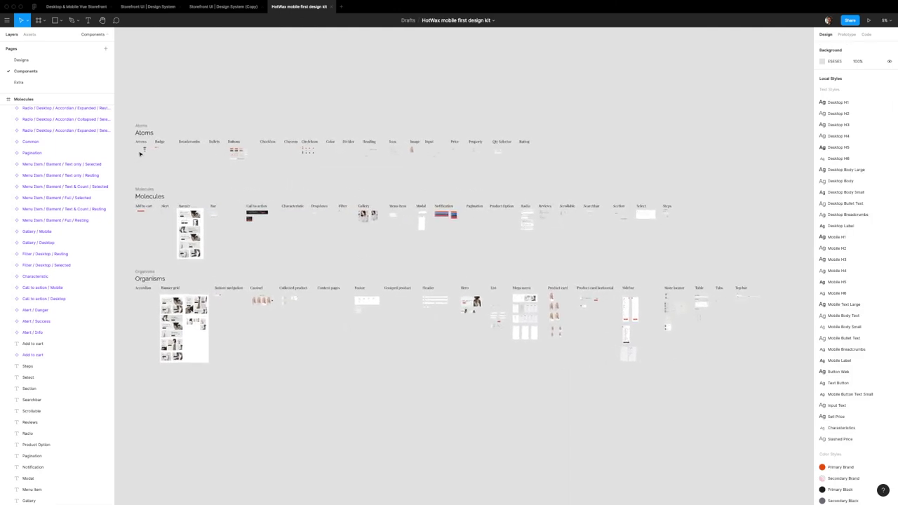